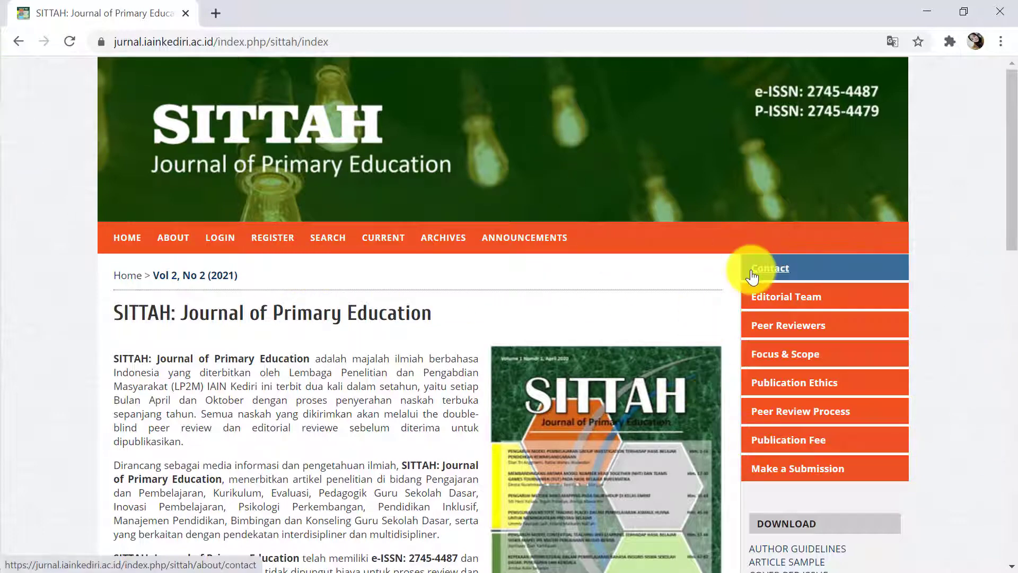
# Open the SITTAH registration page and go to the Profile section's Username field
pyautogui.click(276, 246)
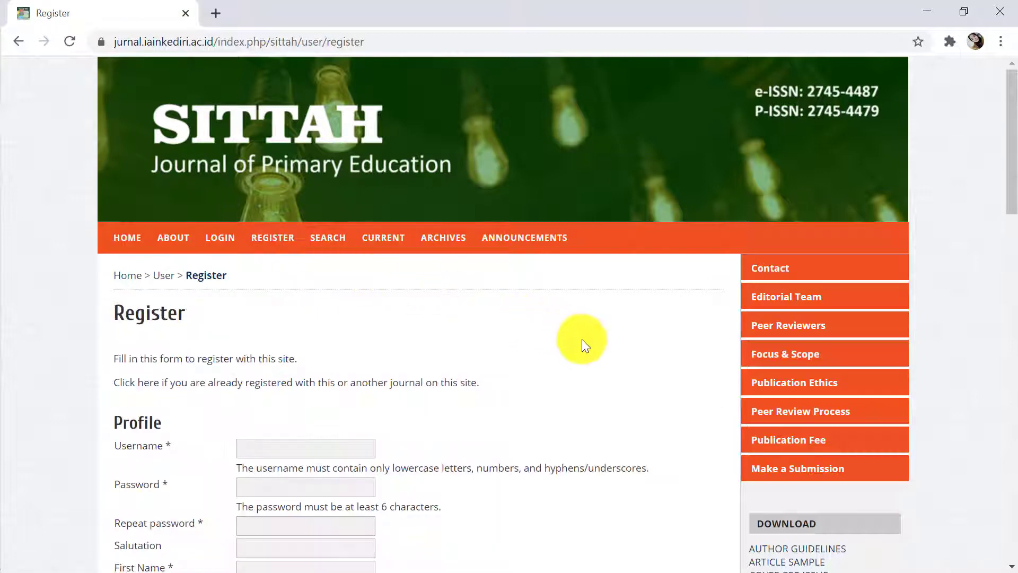
pyautogui.scroll(-3, 637, 375)
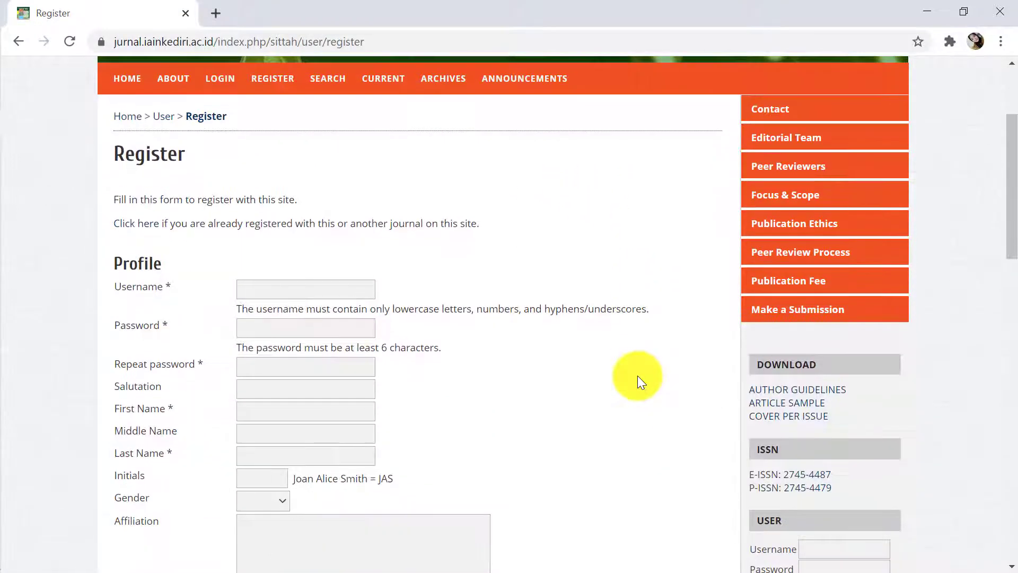
pyautogui.scroll(-3, 637, 375)
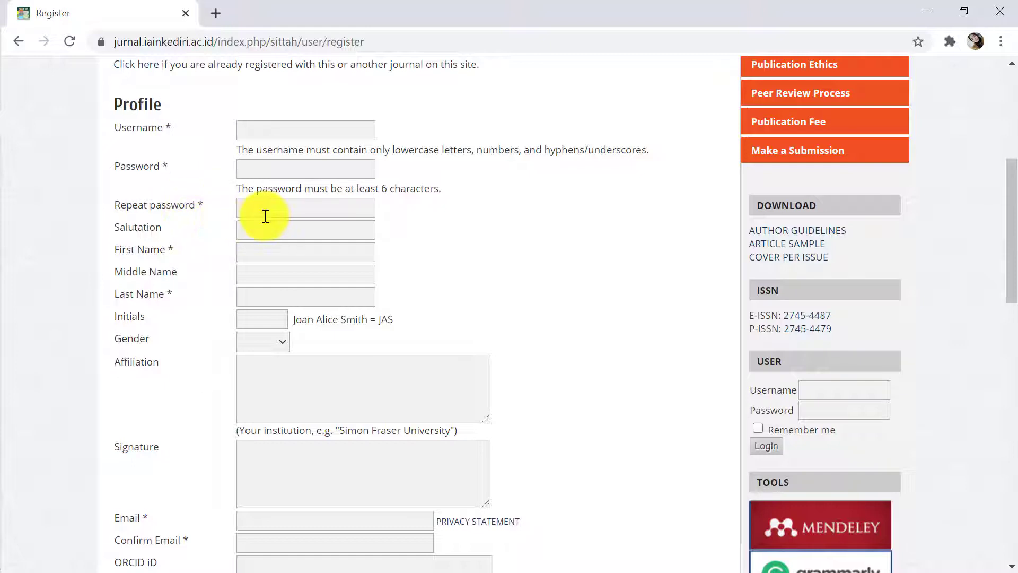
pyautogui.click(290, 132)
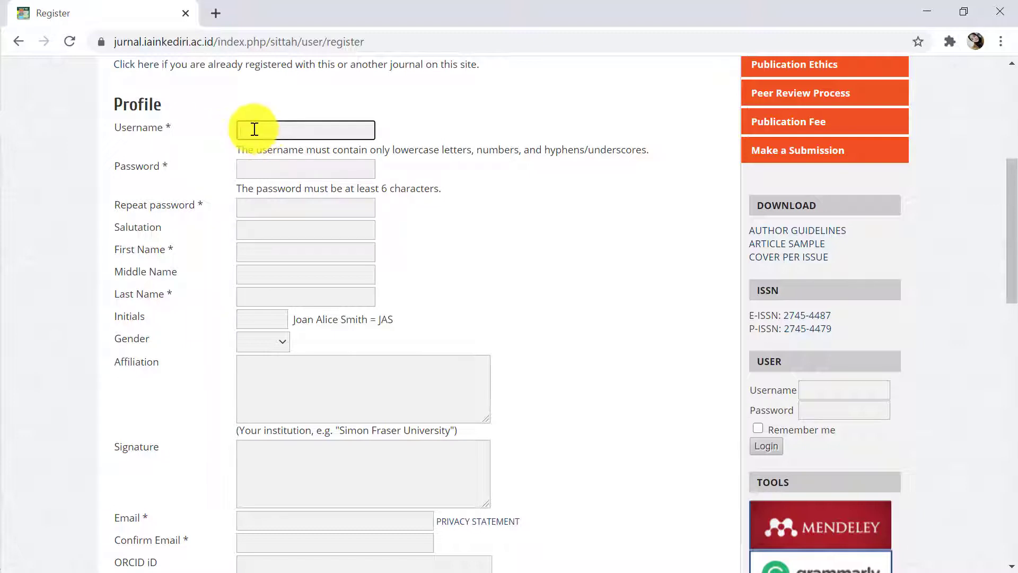
# Enter the username, a password and the repeated password on the registration form
pyautogui.click(274, 170)
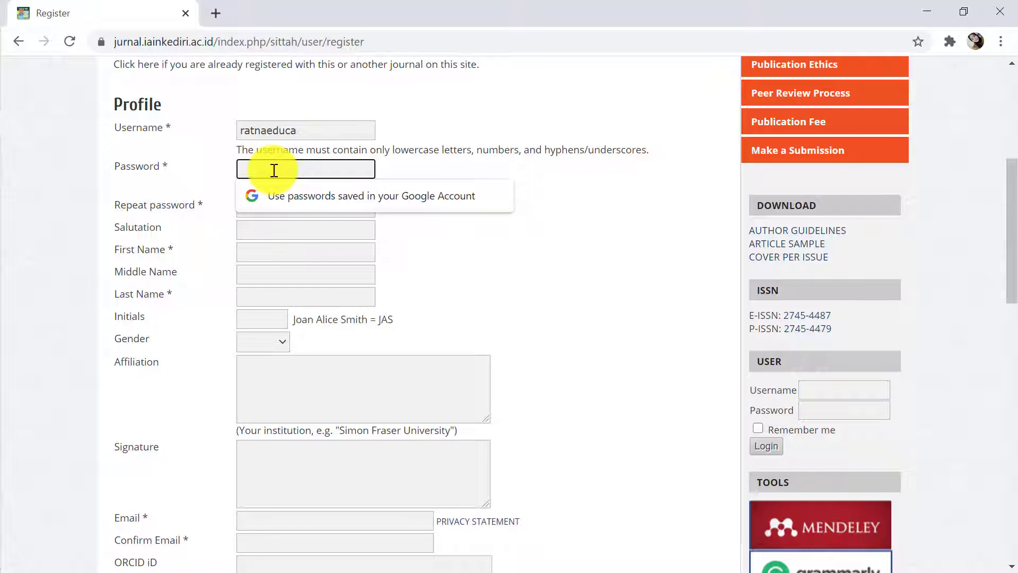
pyautogui.write('•••••')
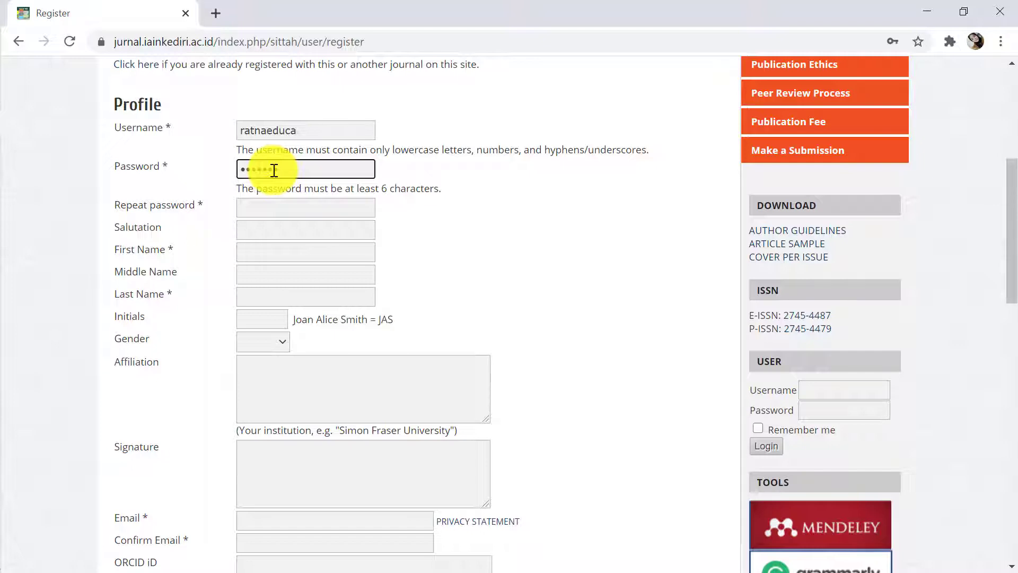
pyautogui.click(273, 206)
pyautogui.write('***')
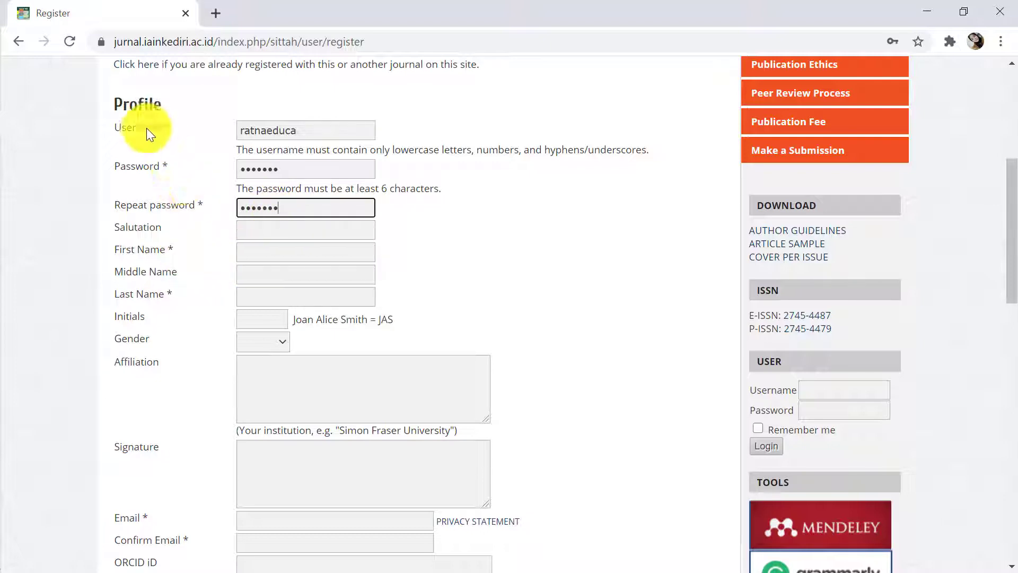
# Fill in the user's first name, last name and initials, and set gender to F
pyautogui.click(257, 253)
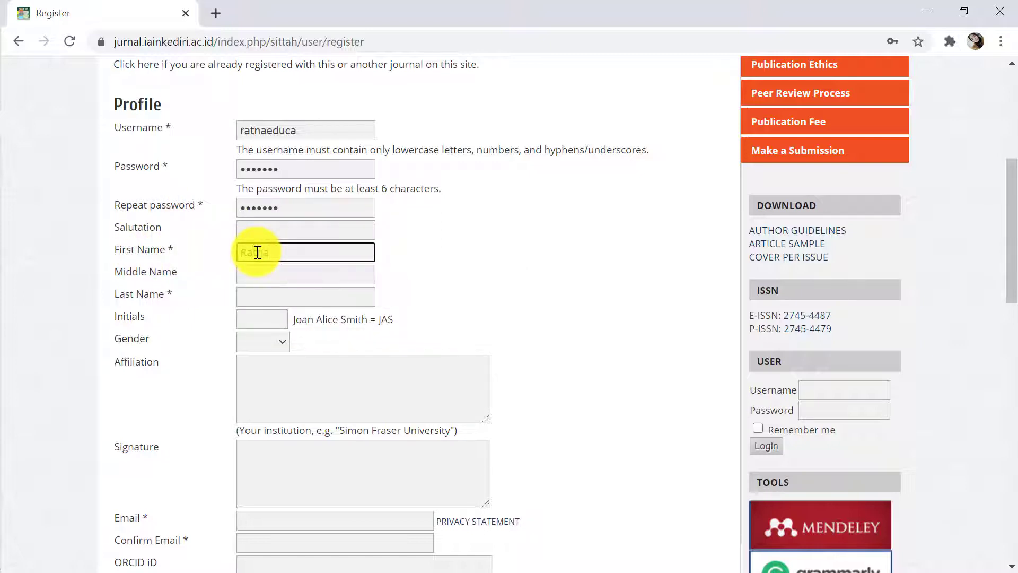
pyautogui.click(255, 297)
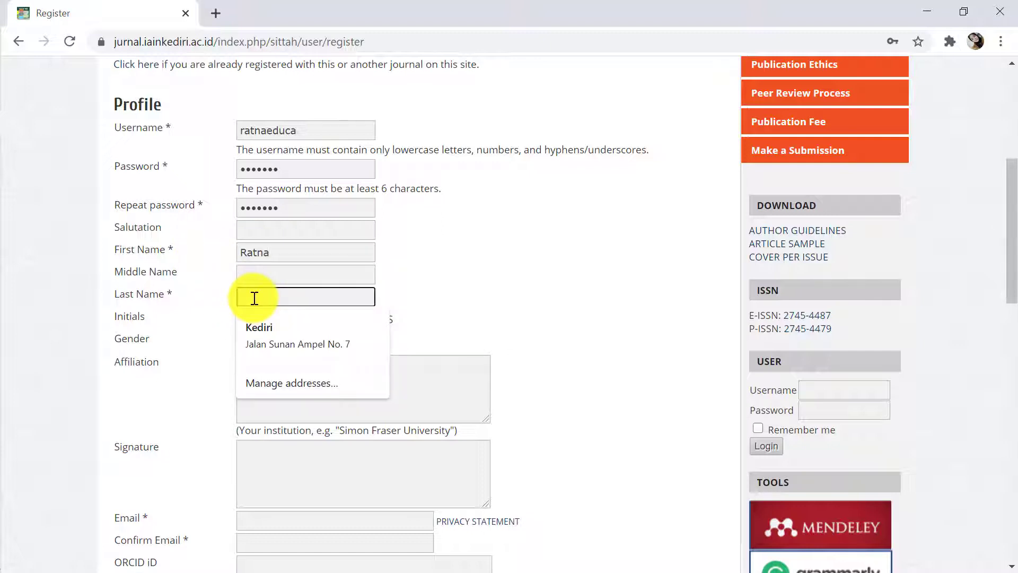
pyautogui.write('Educa')
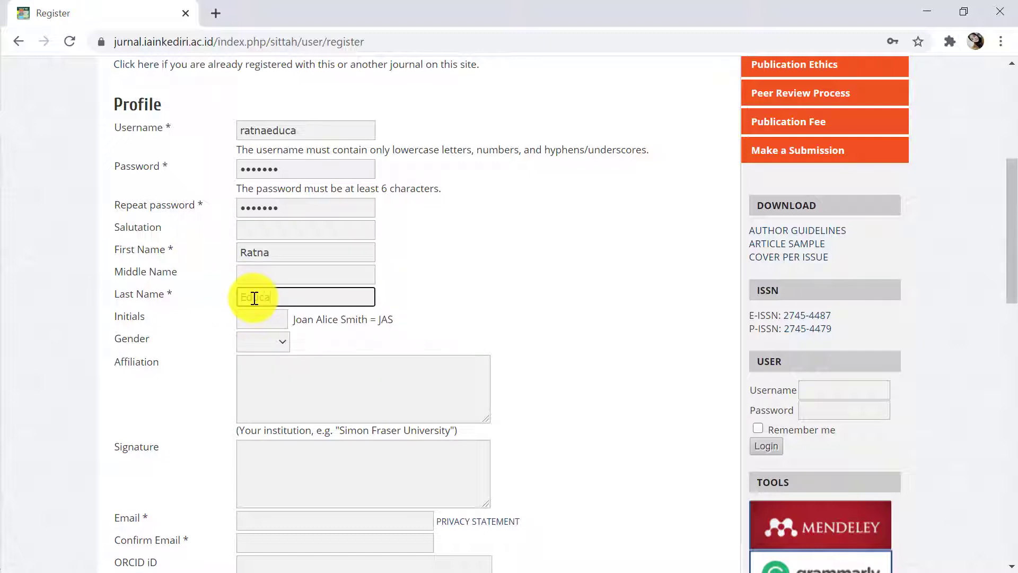
pyautogui.click(278, 321)
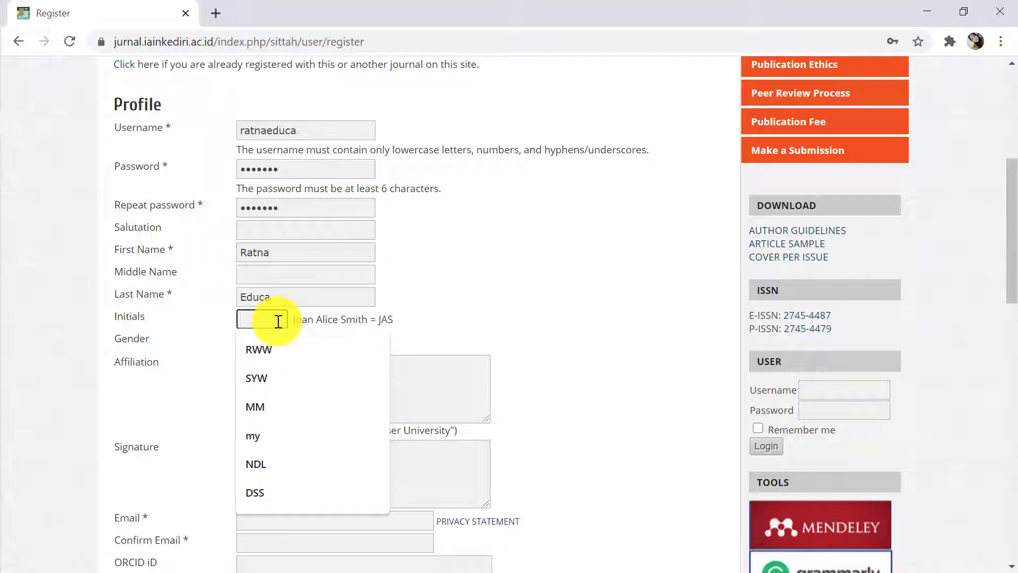
pyautogui.write('RE')
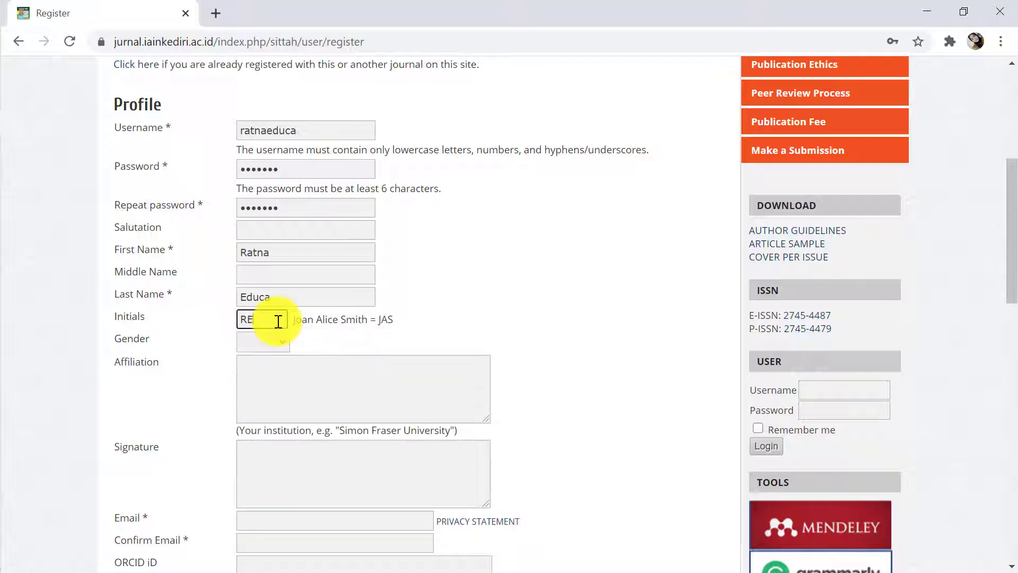
pyautogui.click(282, 343)
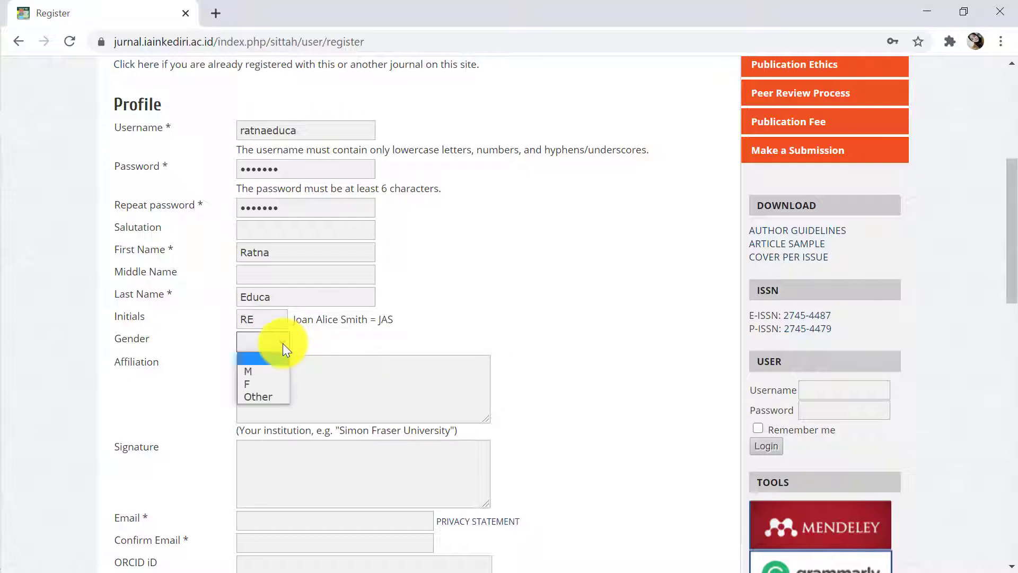
pyautogui.click(276, 376)
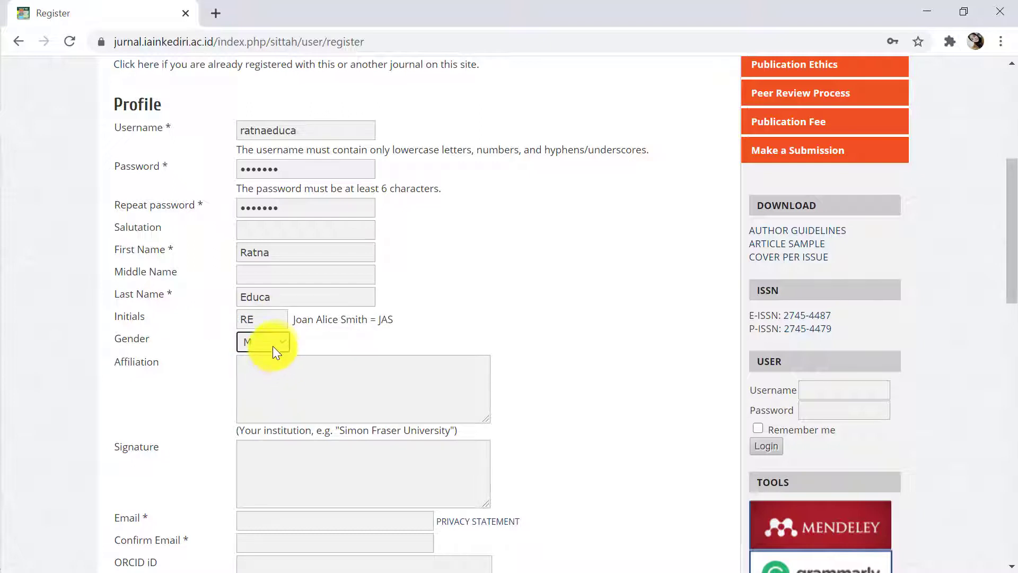
pyautogui.click(272, 346)
pyautogui.click(269, 382)
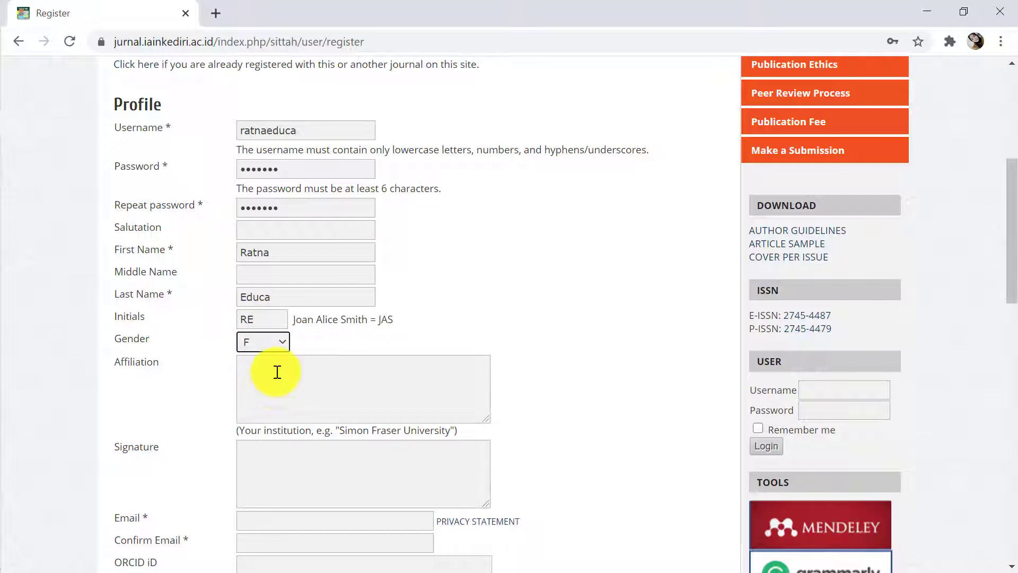
pyautogui.click(277, 371)
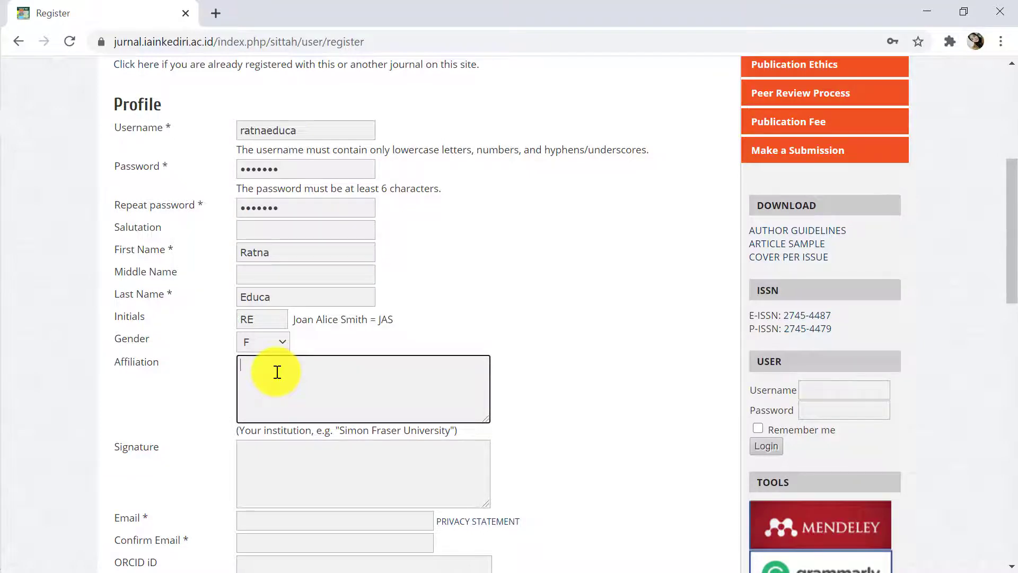
# Fill Email with the autofill-suggested address and type the same address into Confirm Email
pyautogui.scroll(-3, 180, 190)
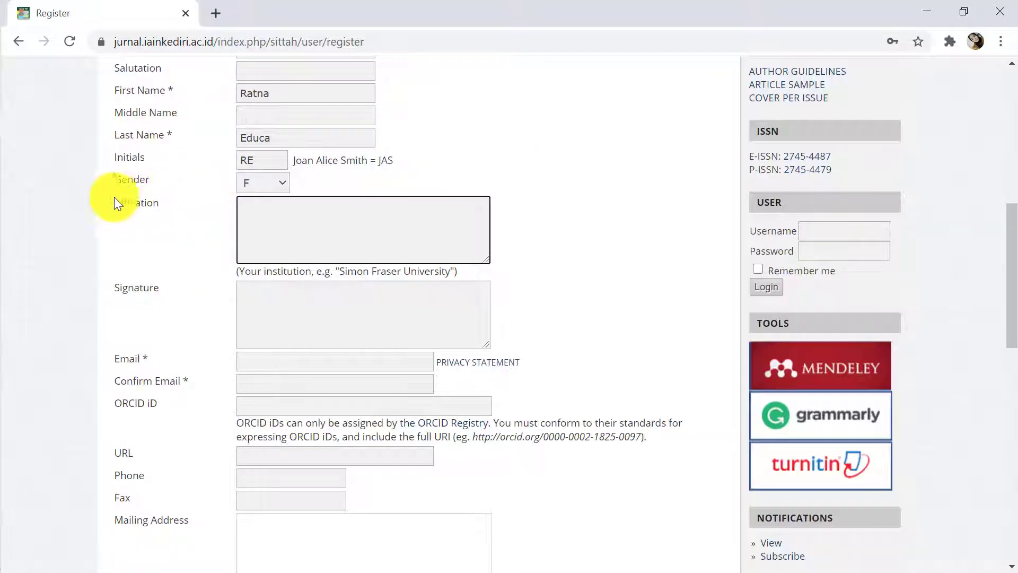
pyautogui.click(251, 362)
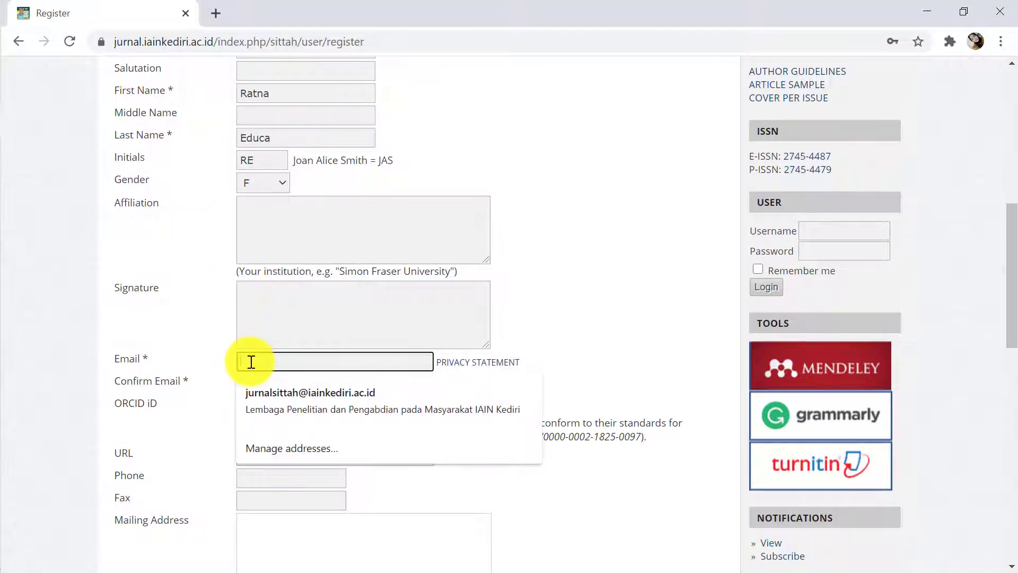
pyautogui.write('ra')
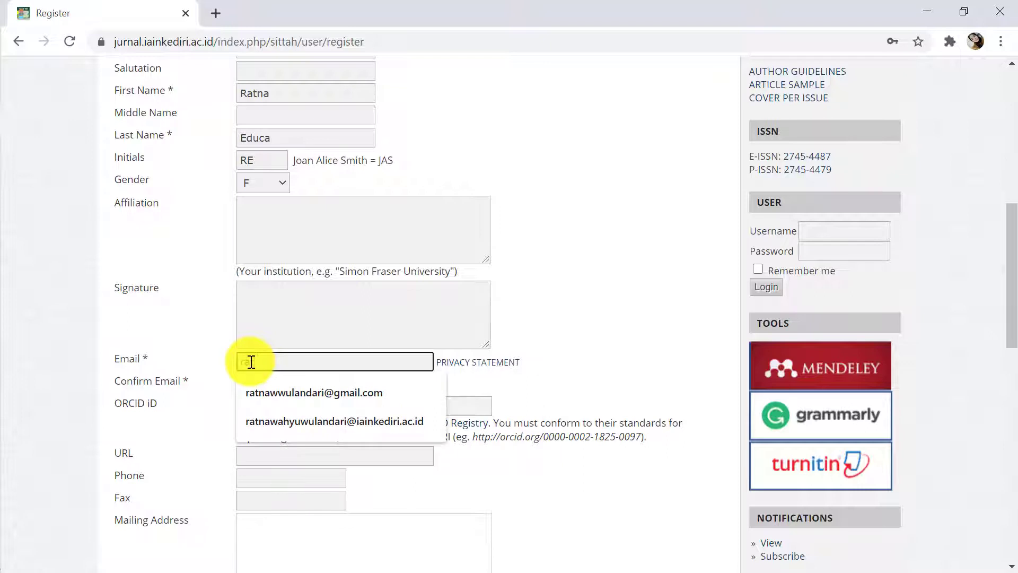
pyautogui.write('tna')
pyautogui.click(284, 392)
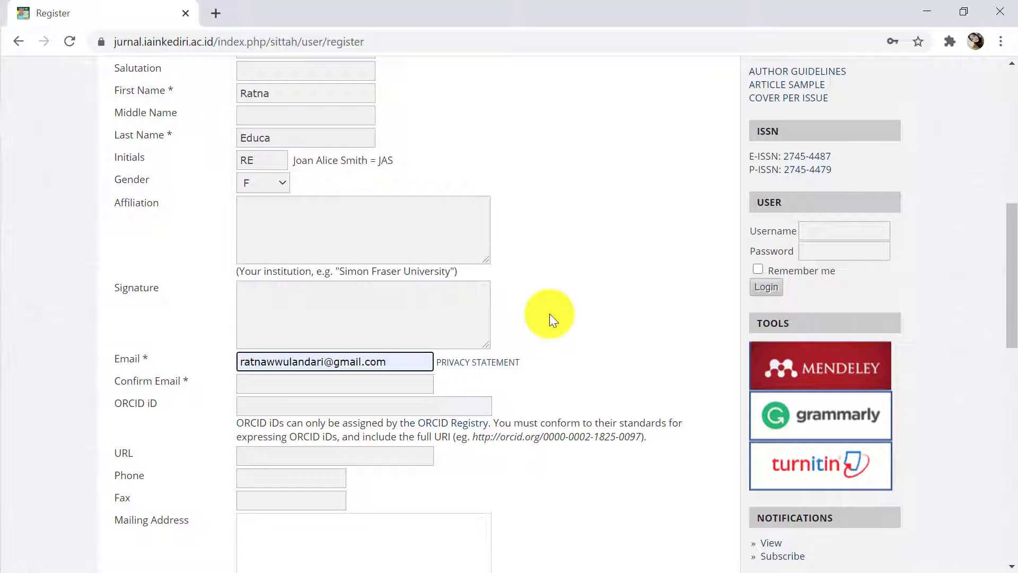
pyautogui.click(335, 383)
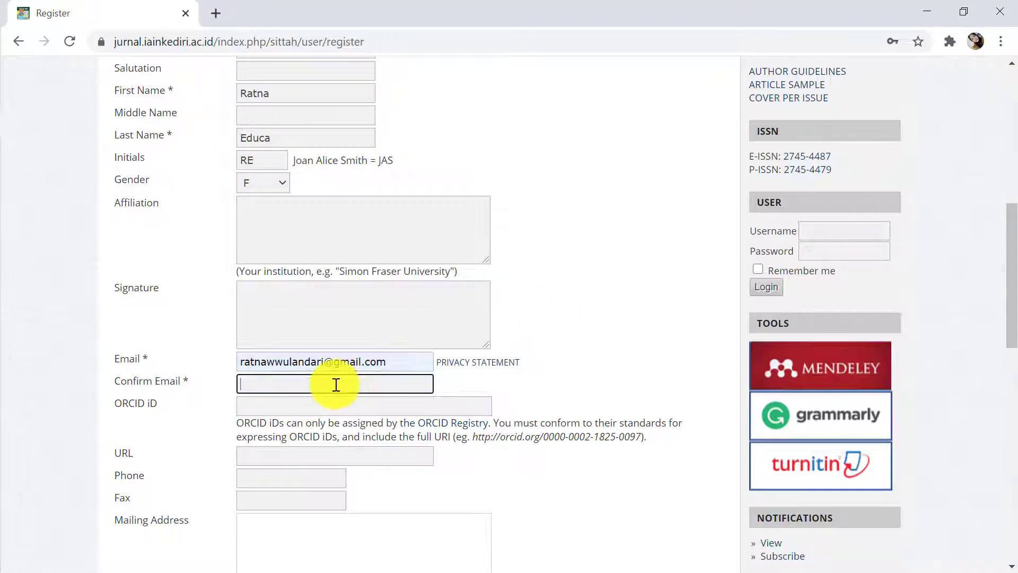
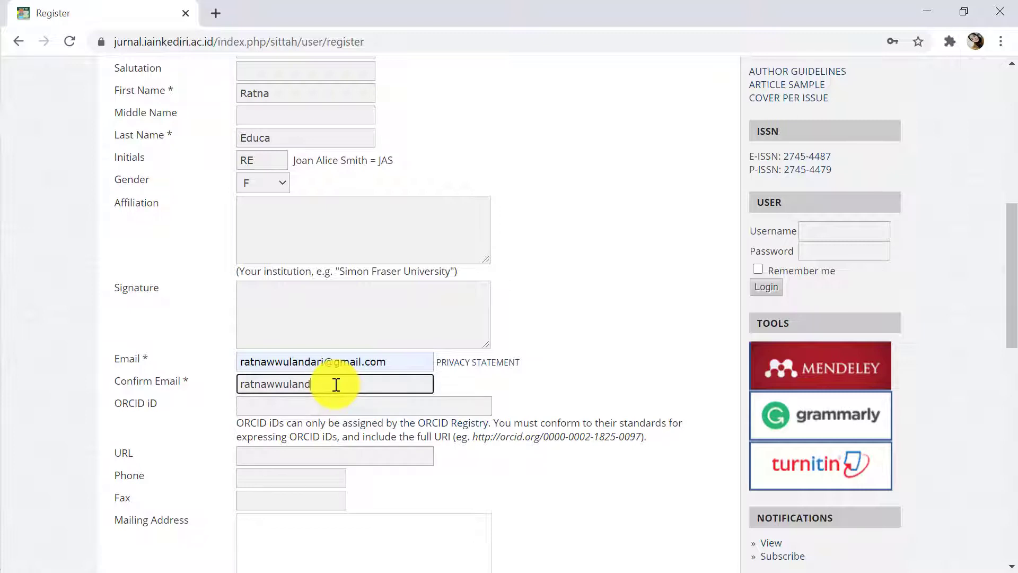
# Choose Indonesia as the country, request a confirmation email, and submit the registration
pyautogui.scroll(-3, 327, 463)
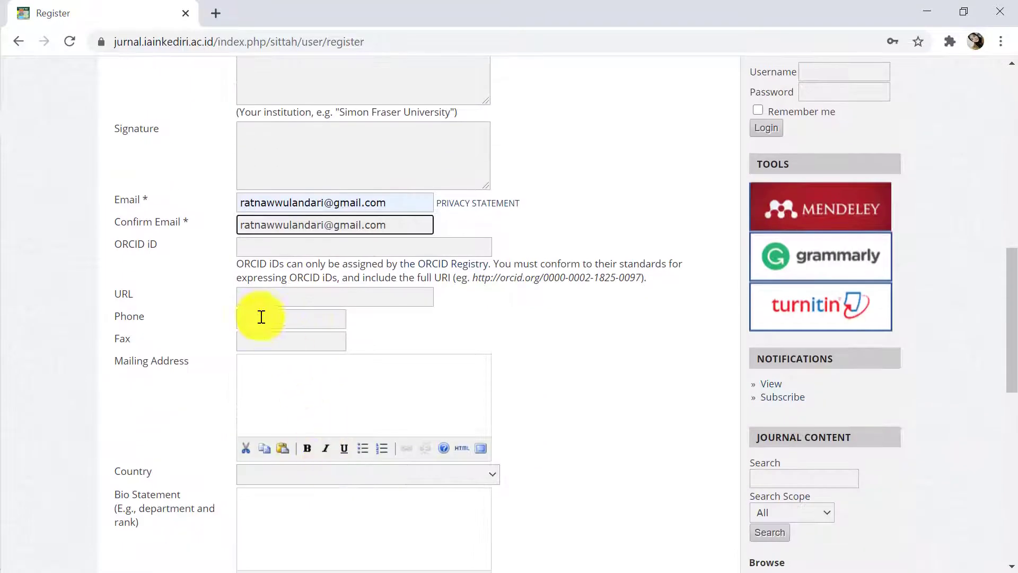
pyautogui.scroll(-6, 371, 403)
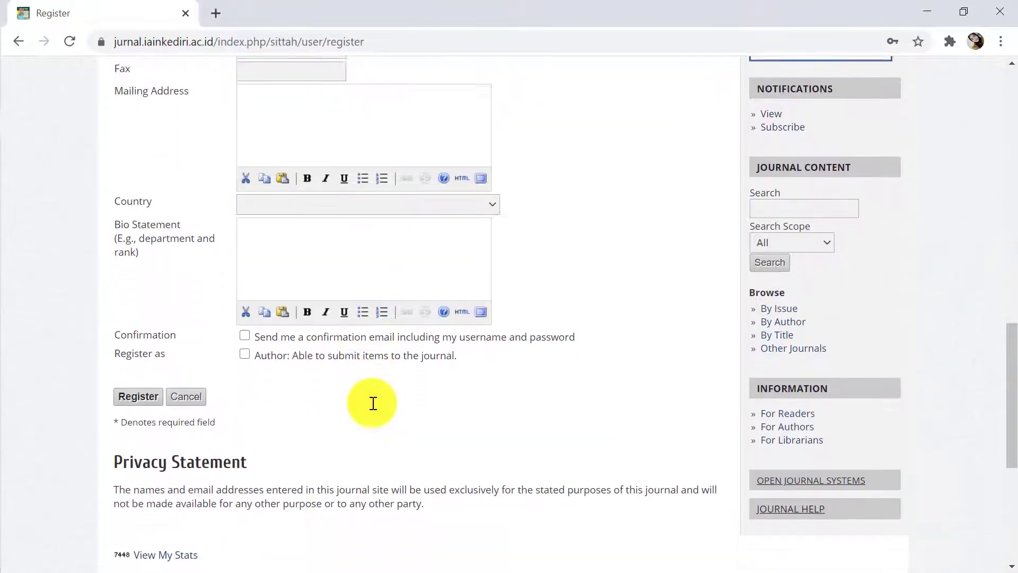
pyautogui.click(326, 161)
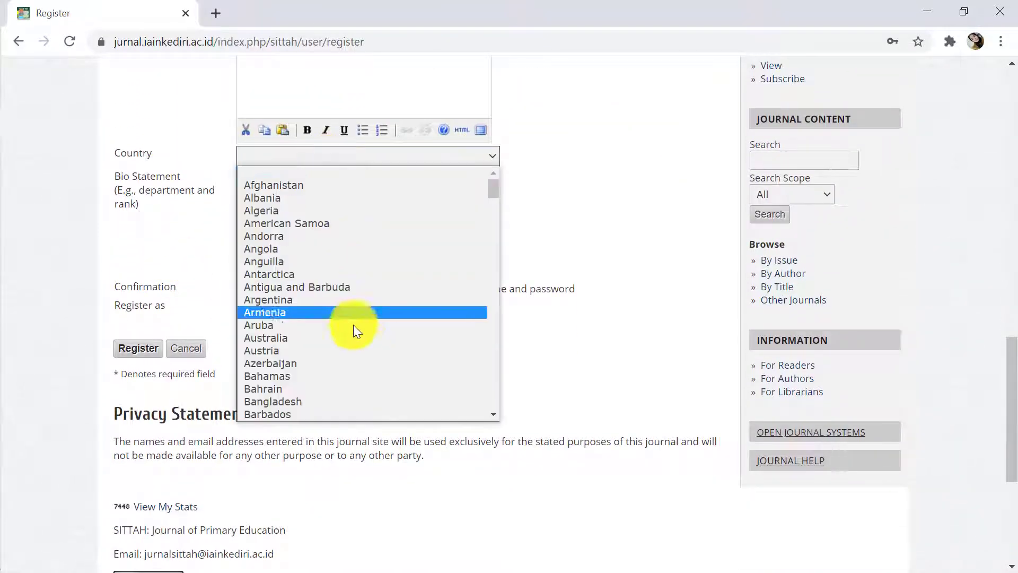
pyautogui.scroll(-15, 353, 326)
pyautogui.scroll(-20, 353, 329)
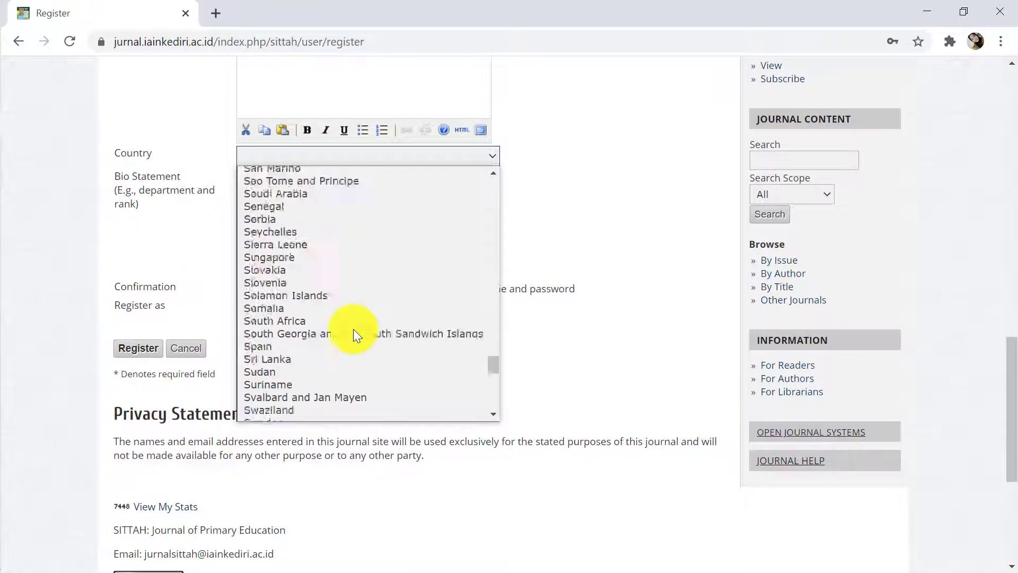
pyautogui.scroll(10, 353, 329)
pyautogui.scroll(20, 355, 335)
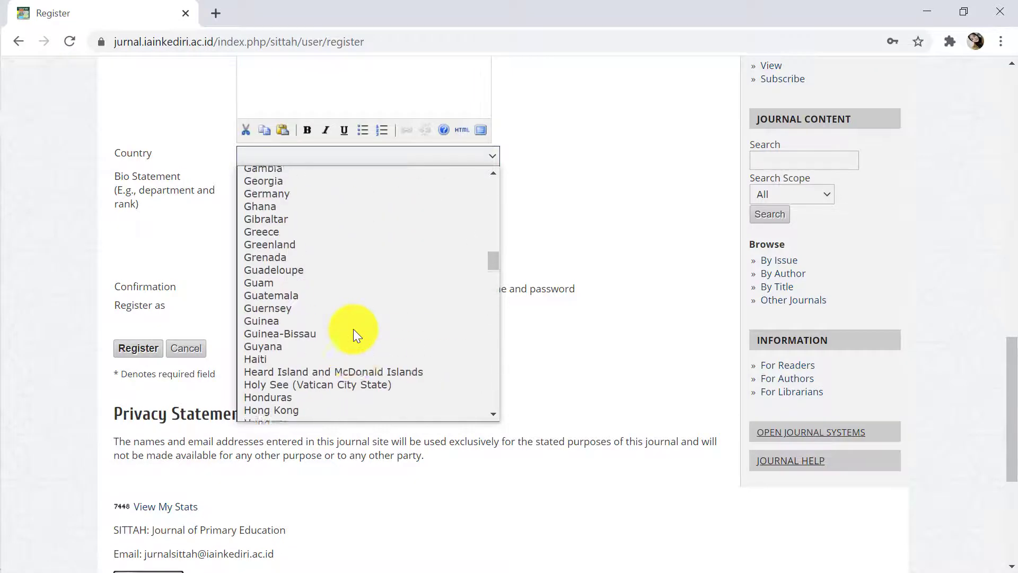
pyautogui.scroll(-13, 354, 330)
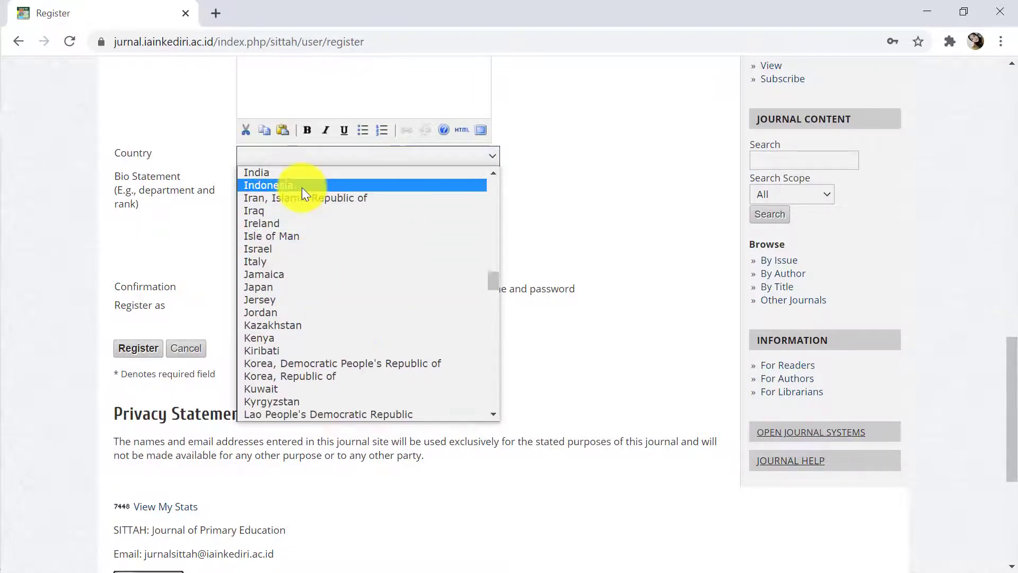
pyautogui.click(301, 186)
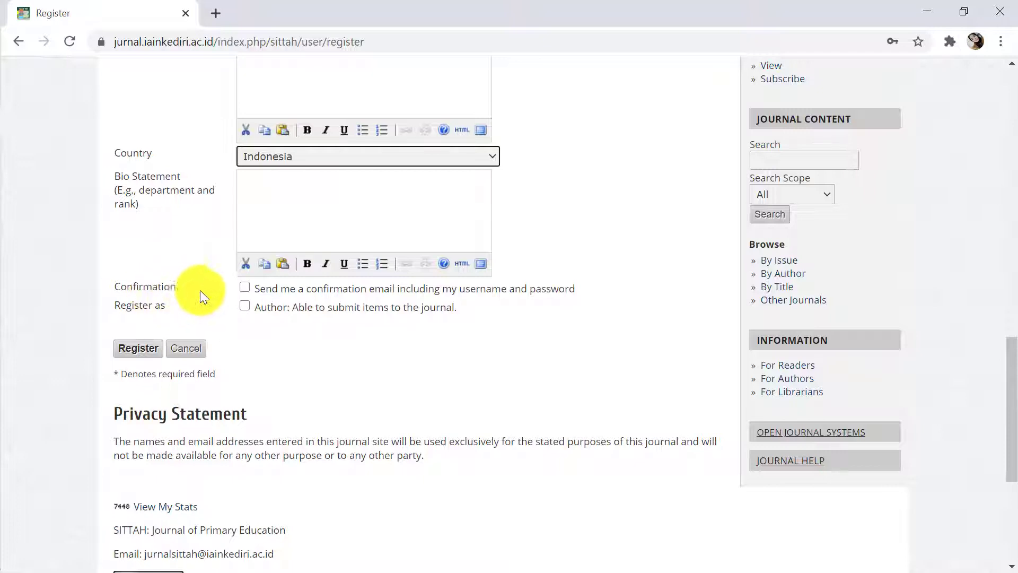
pyautogui.click(244, 287)
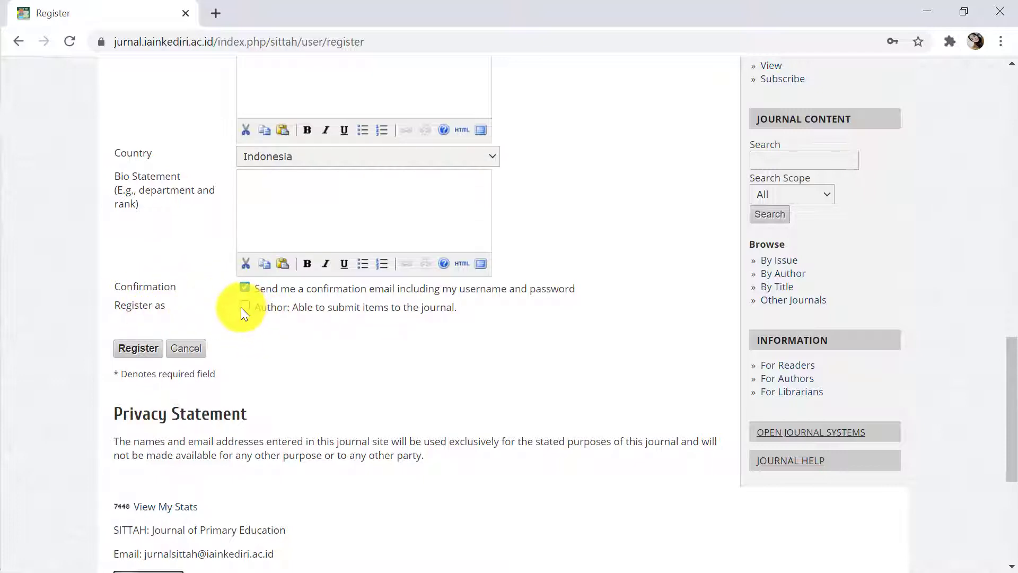
pyautogui.click(139, 353)
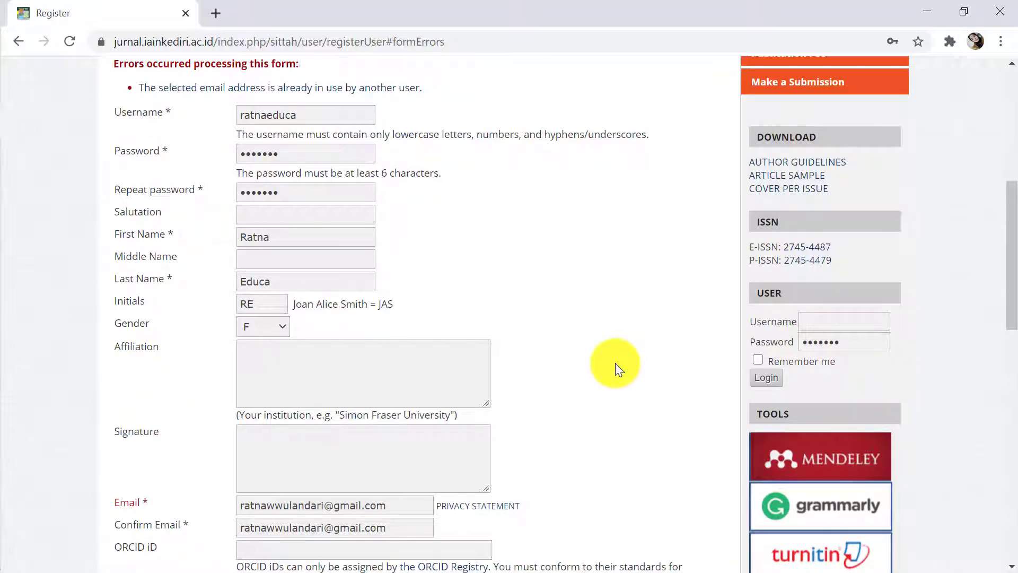
# Shorten the name part of both email addresses to a new address and resubmit the registration
pyautogui.scroll(-6, 615, 362)
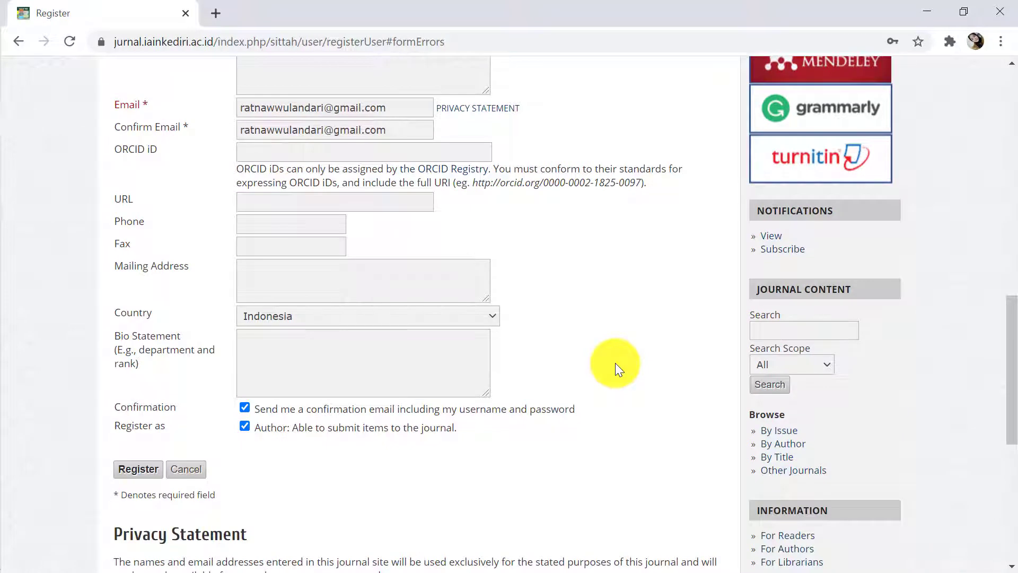
pyautogui.click(389, 109)
pyautogui.click(324, 108)
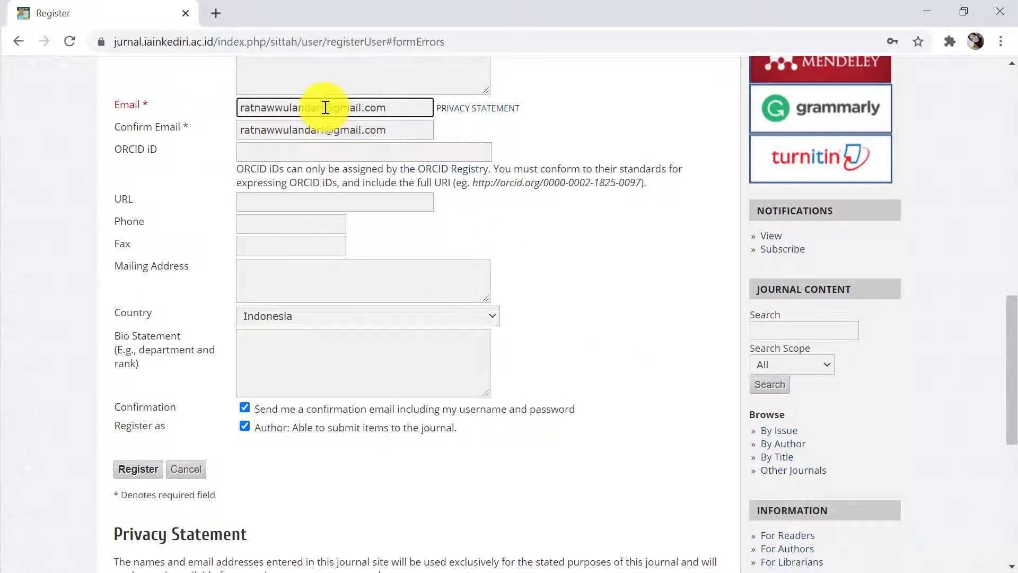
pyautogui.press('BackSpace')
pyautogui.press('BackSpace')
pyautogui.press('BackSpace')
pyautogui.press('BackSpace')
pyautogui.press('BackSpace')
pyautogui.press('BackSpace')
pyautogui.press('BackSpace')
pyautogui.press('BackSpace')
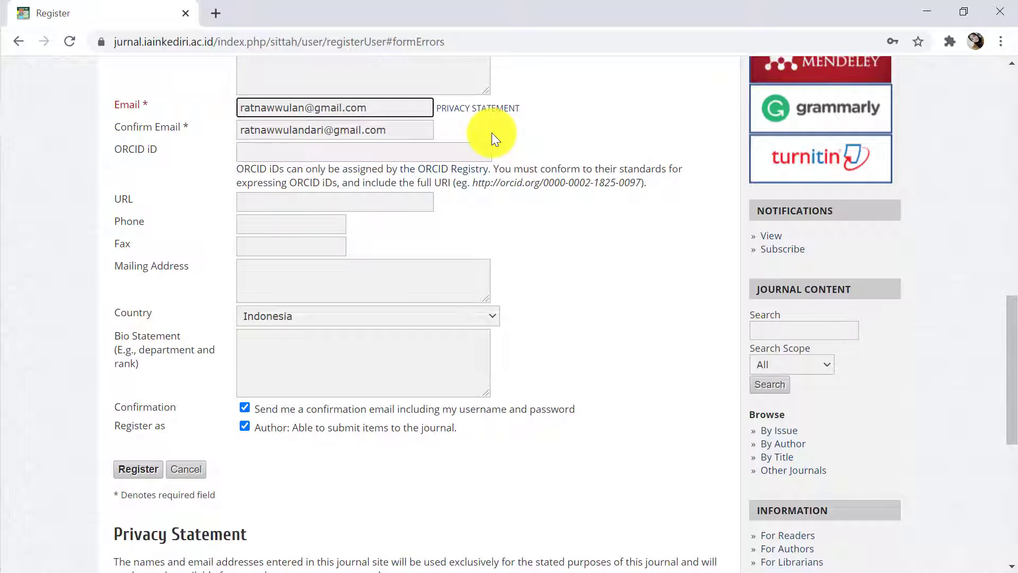
pyautogui.click(328, 129)
pyautogui.press('BackSpace')
pyautogui.press('BackSpace')
pyautogui.press('BackSpace')
pyautogui.press('BackSpace')
pyautogui.press('BackSpace')
pyautogui.press('BackSpace')
pyautogui.press('BackSpace')
pyautogui.press('BackSpace')
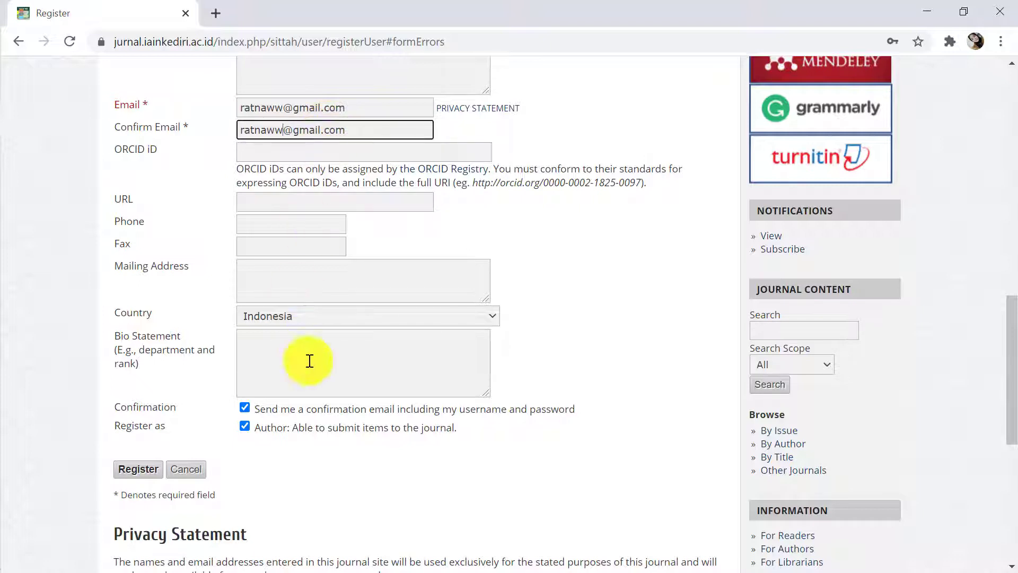
pyautogui.click(142, 473)
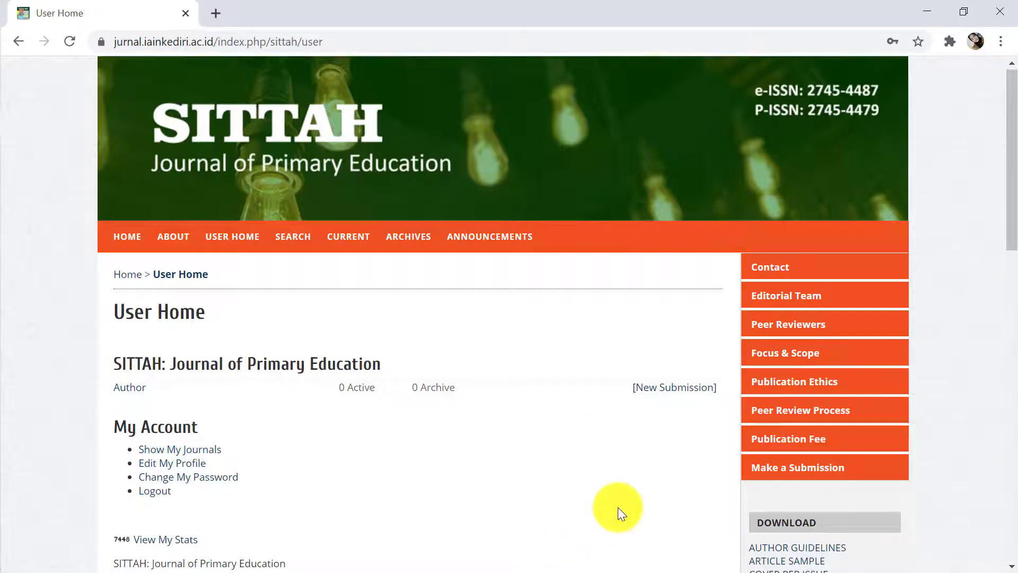
pyautogui.scroll(-5, 618, 508)
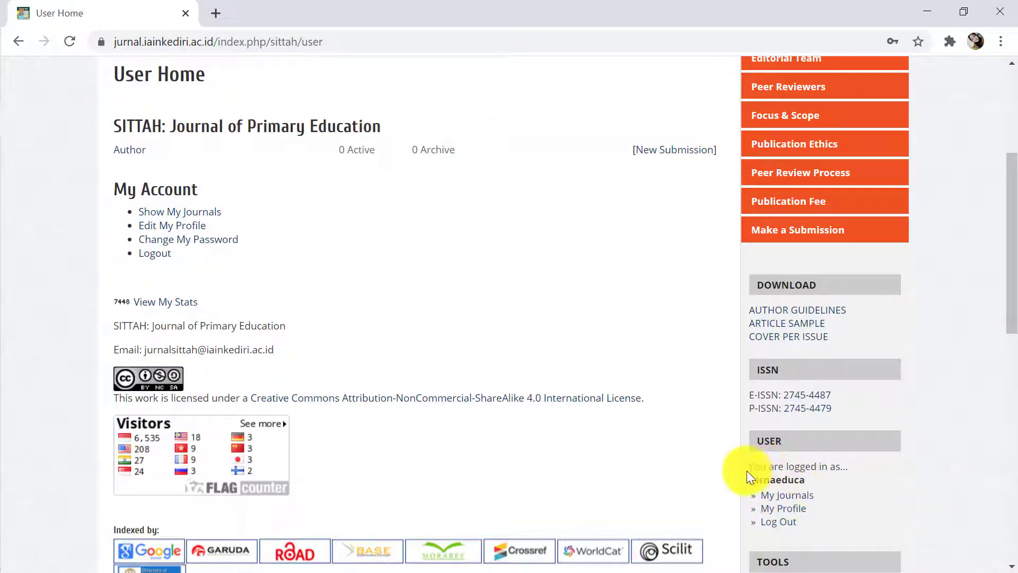
pyautogui.scroll(-2, 745, 477)
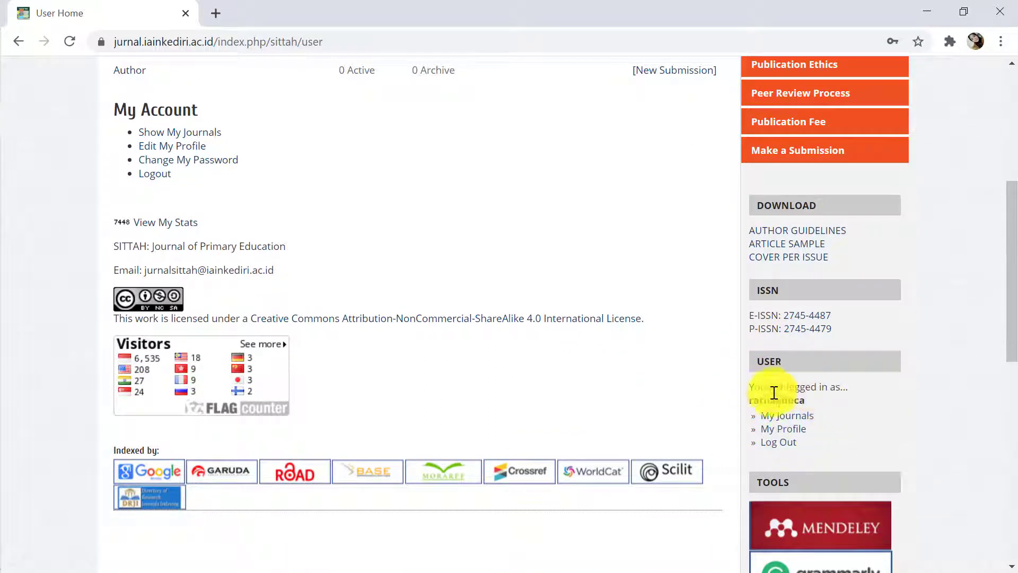
pyautogui.scroll(6, 431, 367)
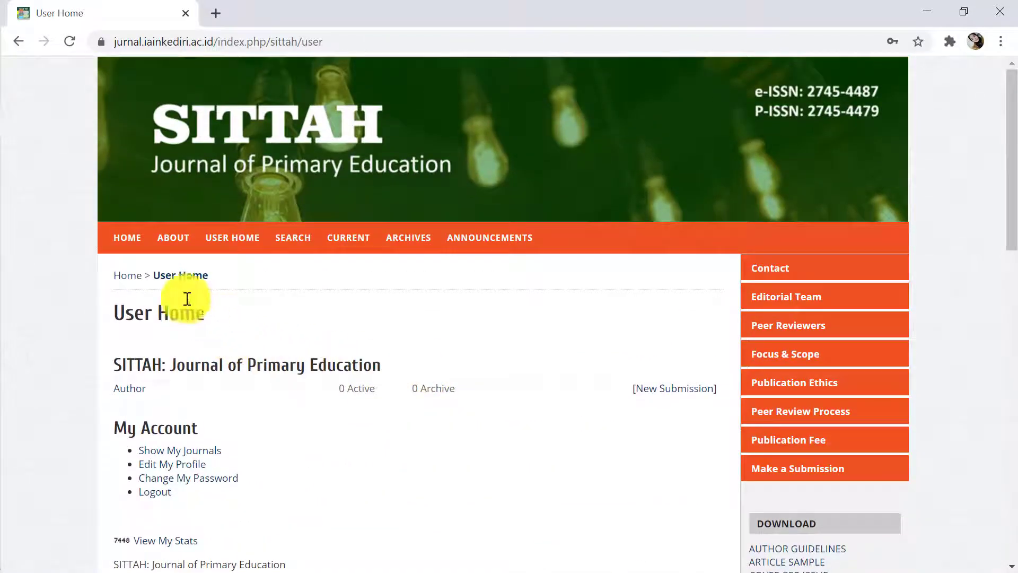
pyautogui.click(122, 242)
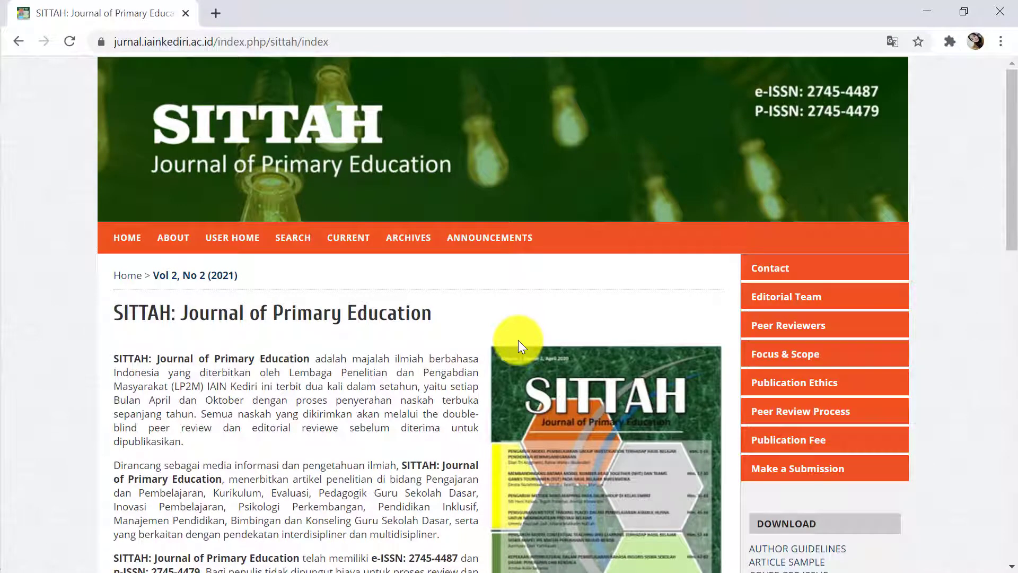
# Look over the SITTAH home page, then open My Journals from the User block
pyautogui.scroll(-6, 555, 354)
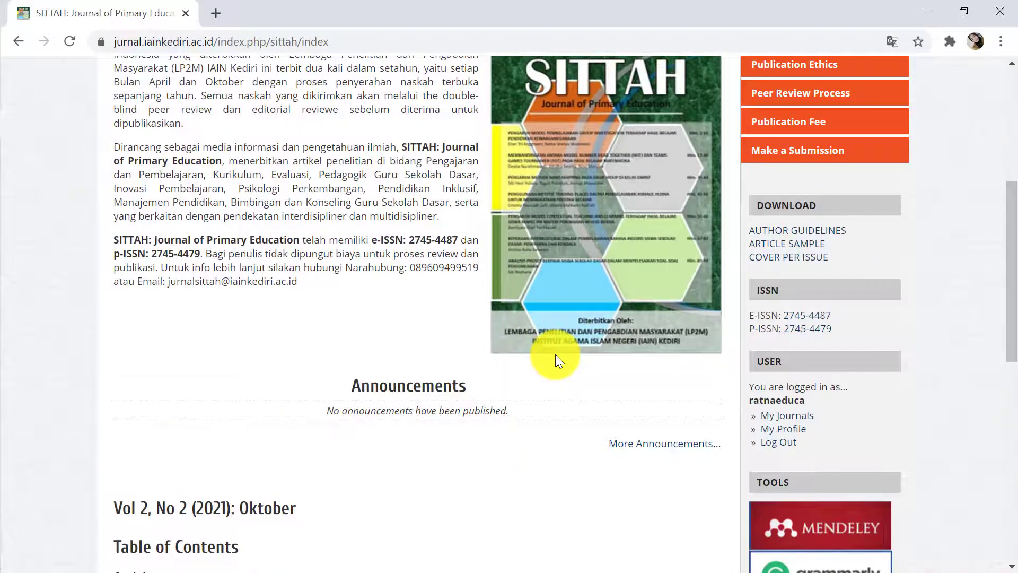
pyautogui.scroll(-3, 555, 354)
pyautogui.click(775, 259)
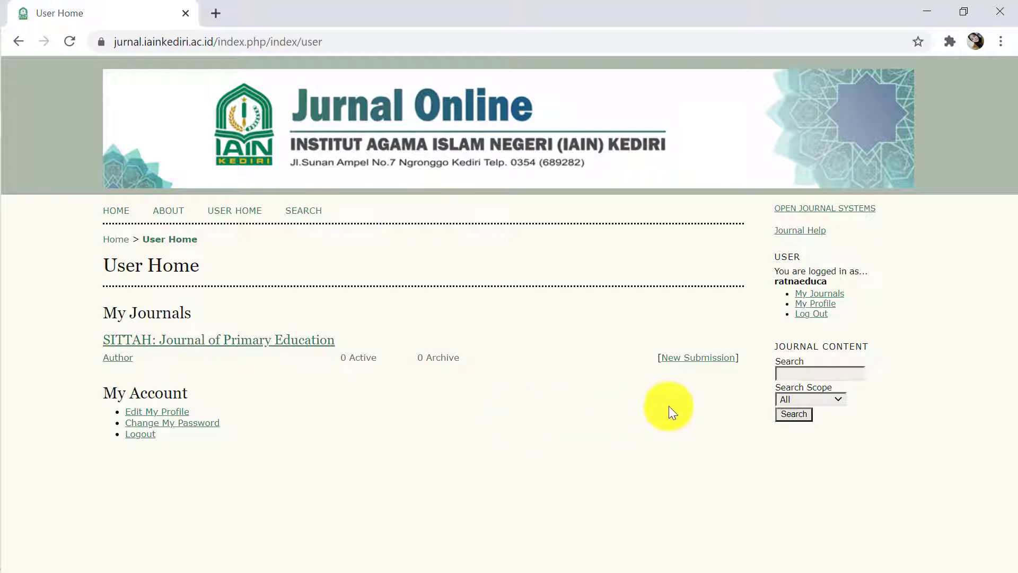
# Start a new SITTAH submission, confirm the six checklist items, and save to Step 2
pyautogui.click(679, 367)
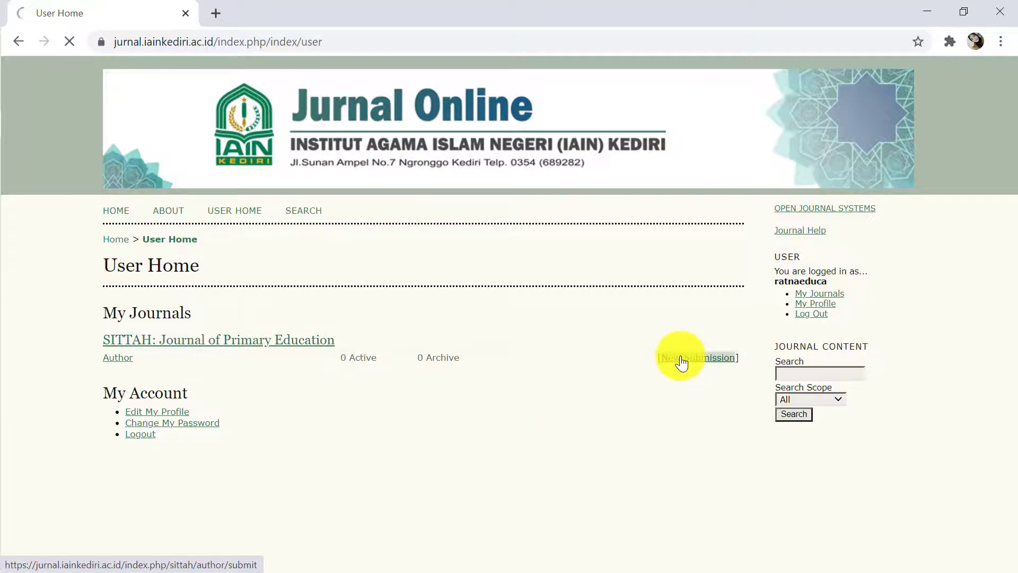
pyautogui.scroll(-3, 378, 476)
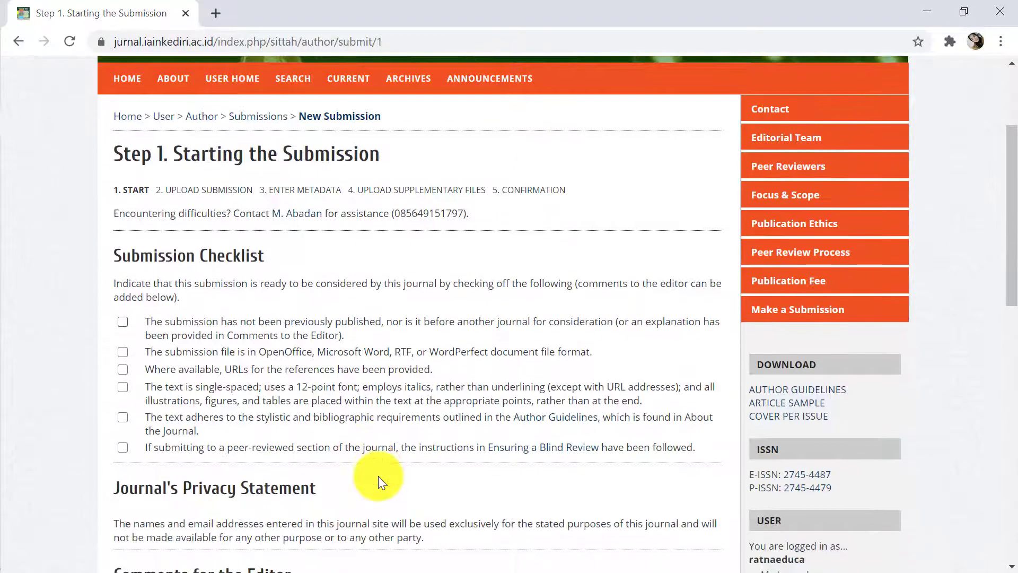
pyautogui.scroll(-2, 378, 476)
pyautogui.scroll(2, 377, 476)
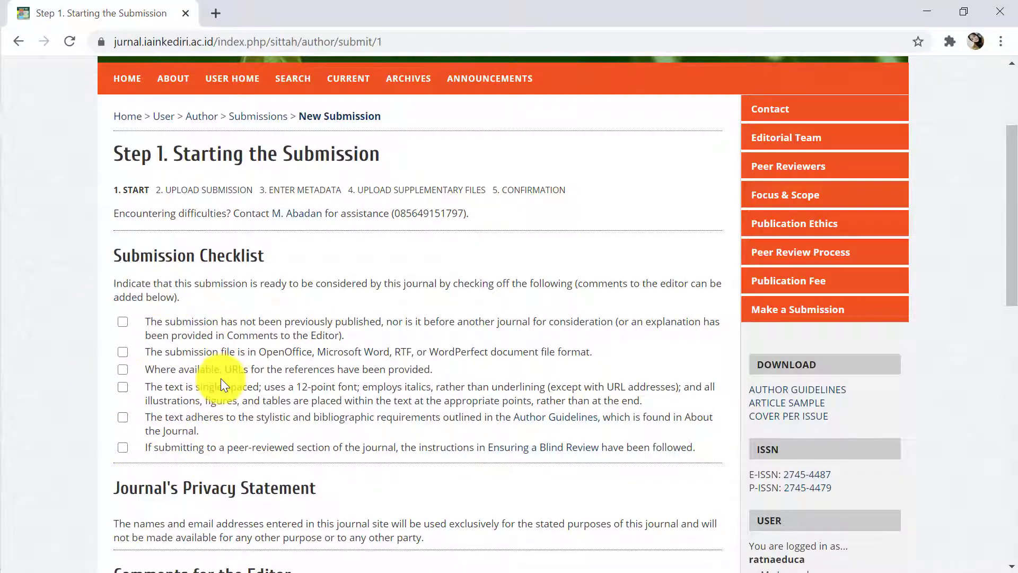
pyautogui.scroll(-3, 221, 377)
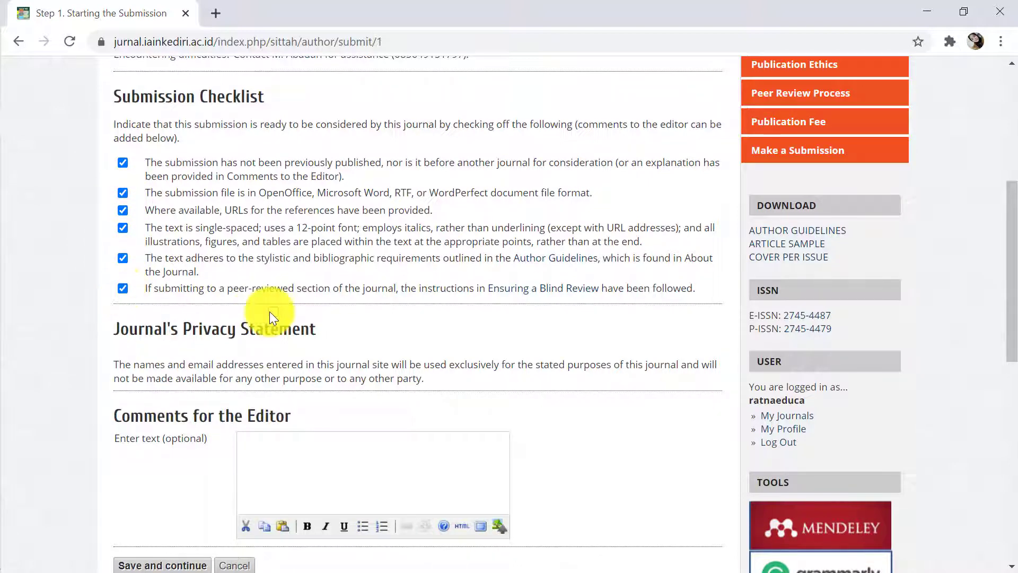
pyautogui.scroll(-3, 270, 312)
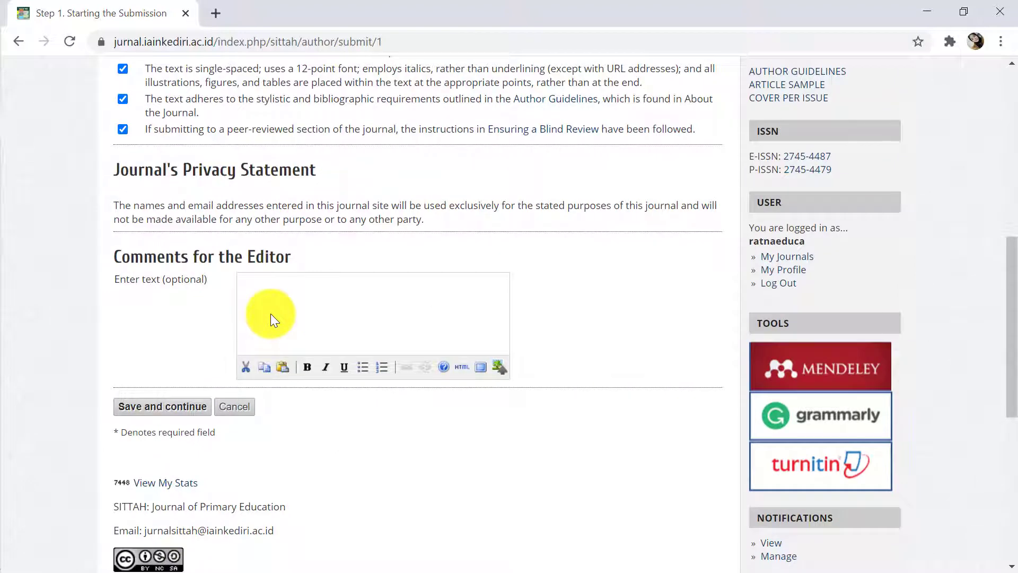
pyautogui.click(156, 417)
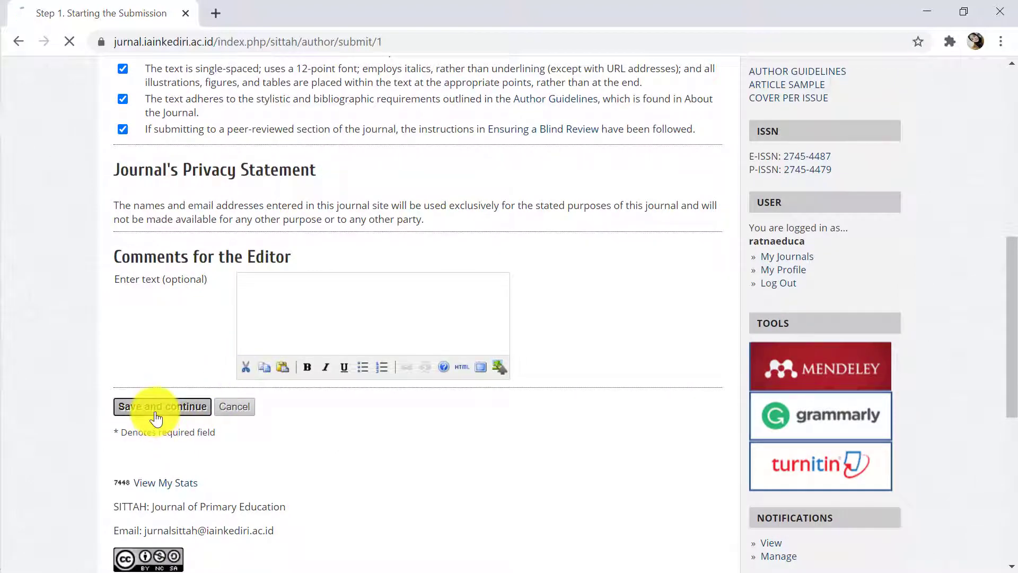
pyautogui.scroll(-3, 295, 394)
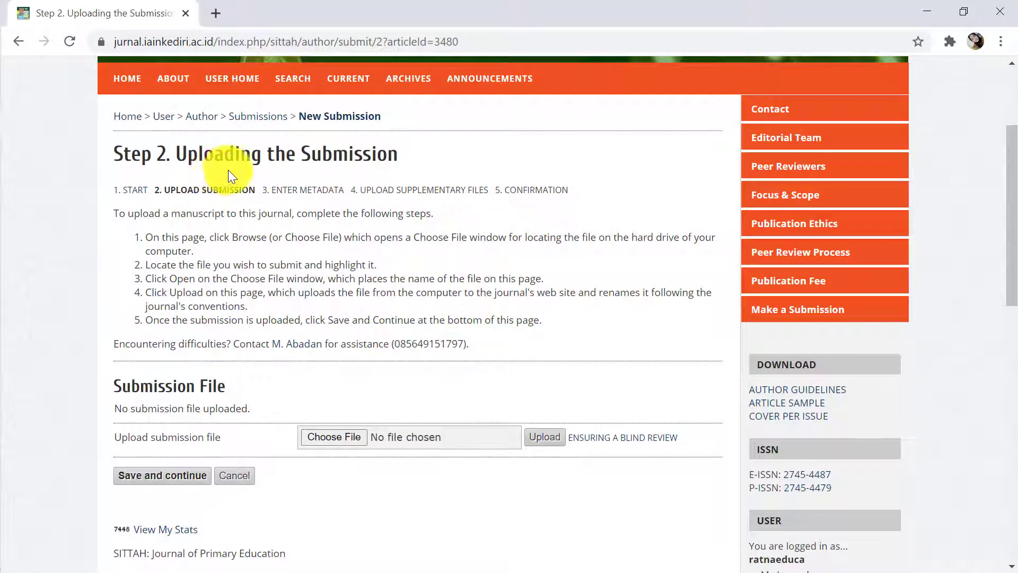
pyautogui.scroll(-3, 352, 370)
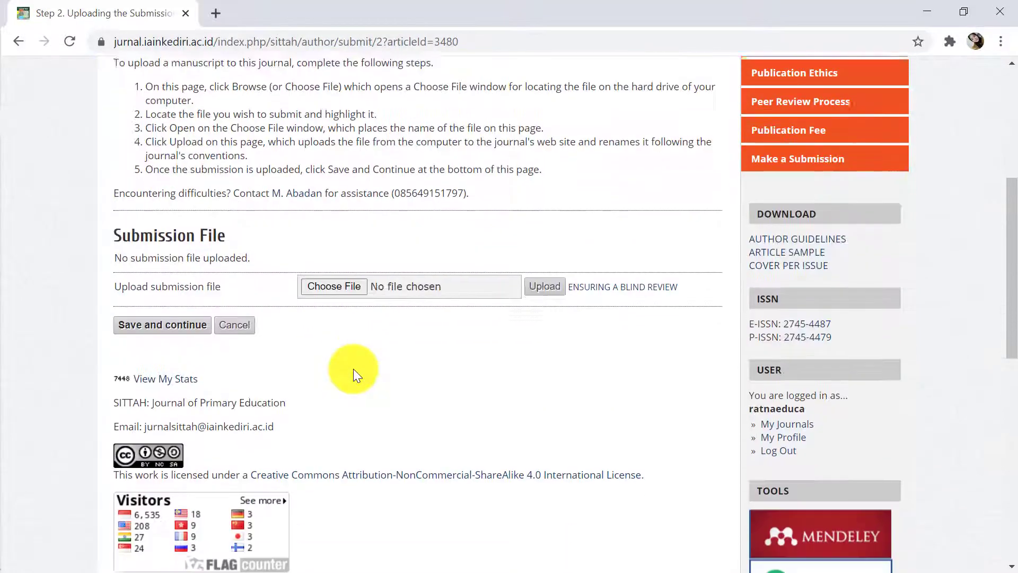
pyautogui.click(327, 279)
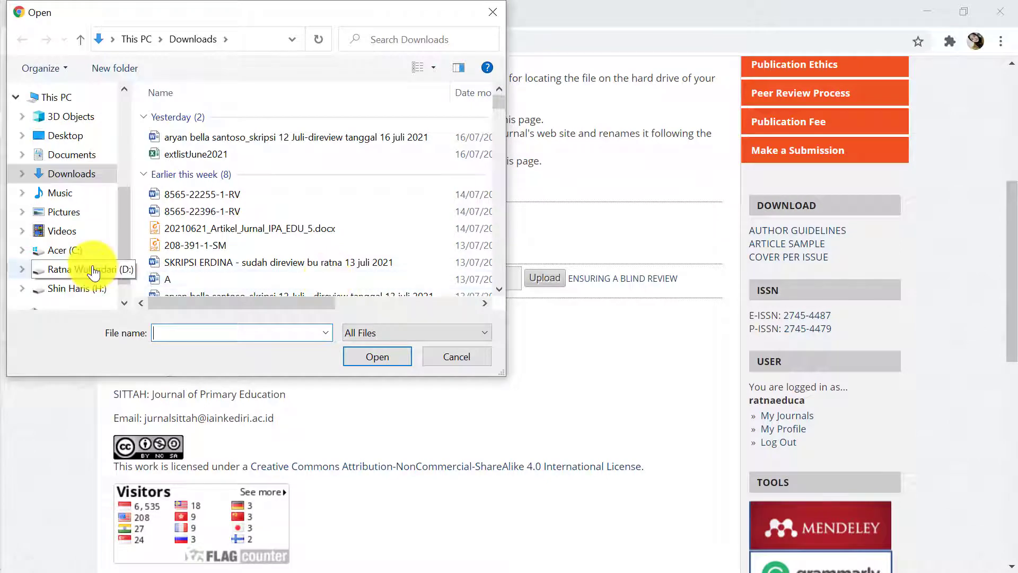
pyautogui.click(176, 190)
pyautogui.click(384, 354)
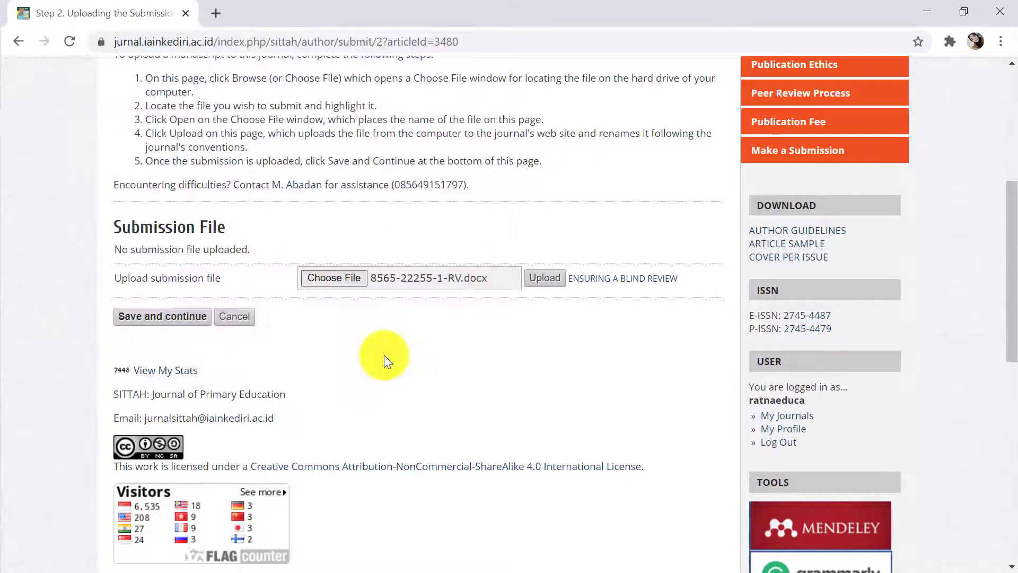
pyautogui.click(553, 279)
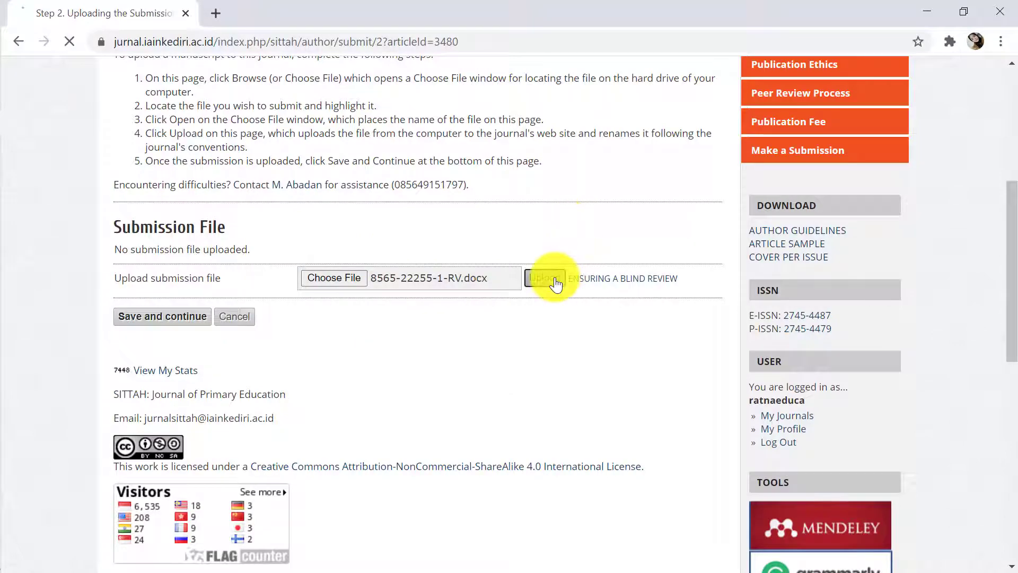
pyautogui.scroll(-6, 566, 364)
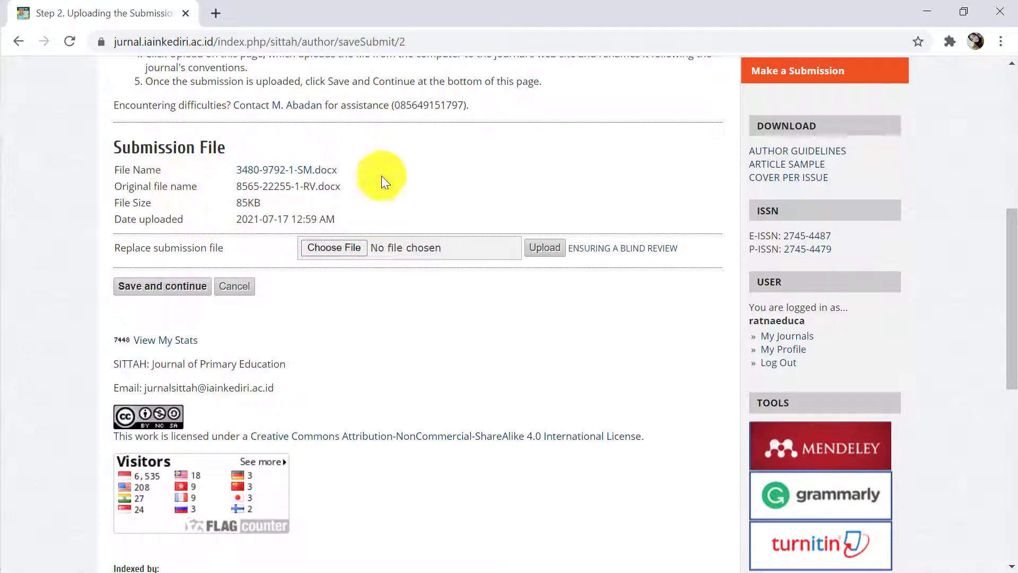
# Save the upload, continue to Step 3, and review the prefilled author details
pyautogui.click(170, 291)
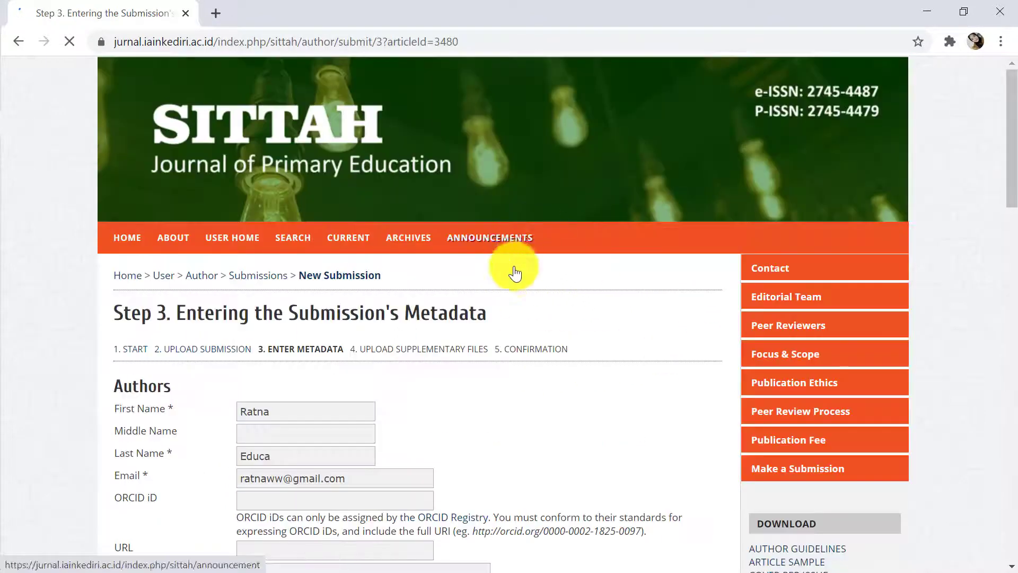
pyautogui.scroll(-3, 577, 347)
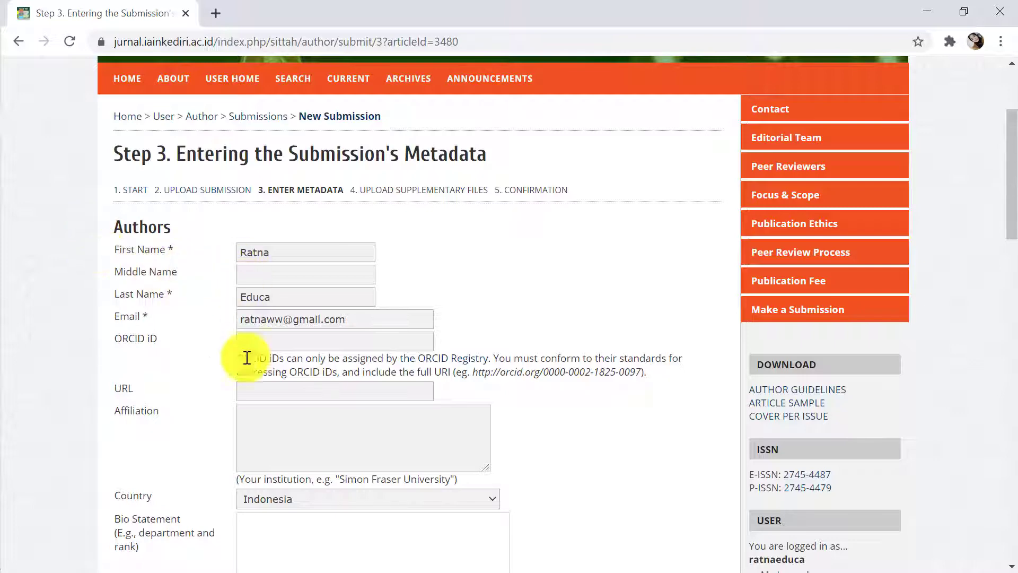
pyautogui.scroll(-3, 242, 392)
pyautogui.scroll(-3, 233, 404)
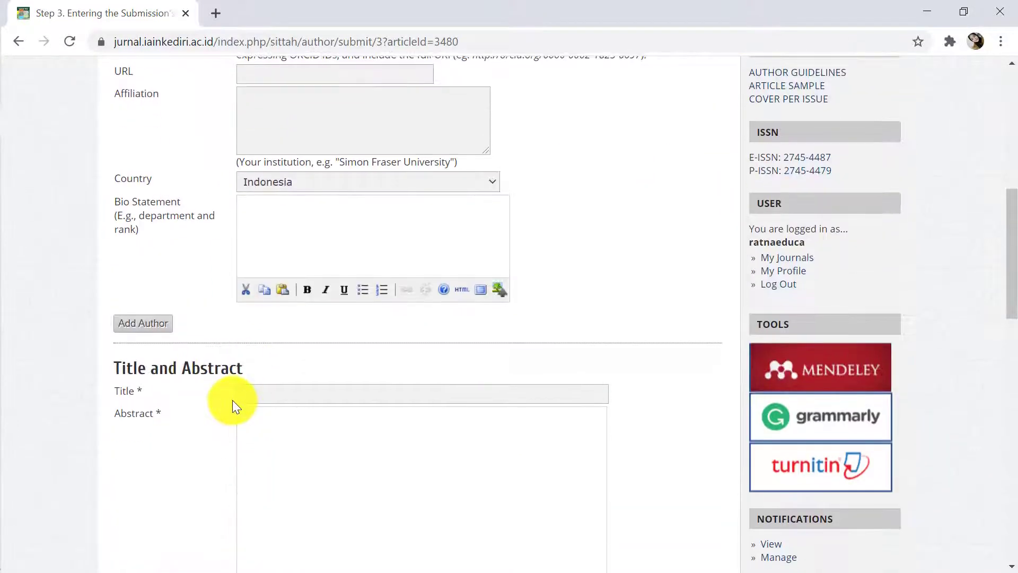
pyautogui.scroll(5, 233, 405)
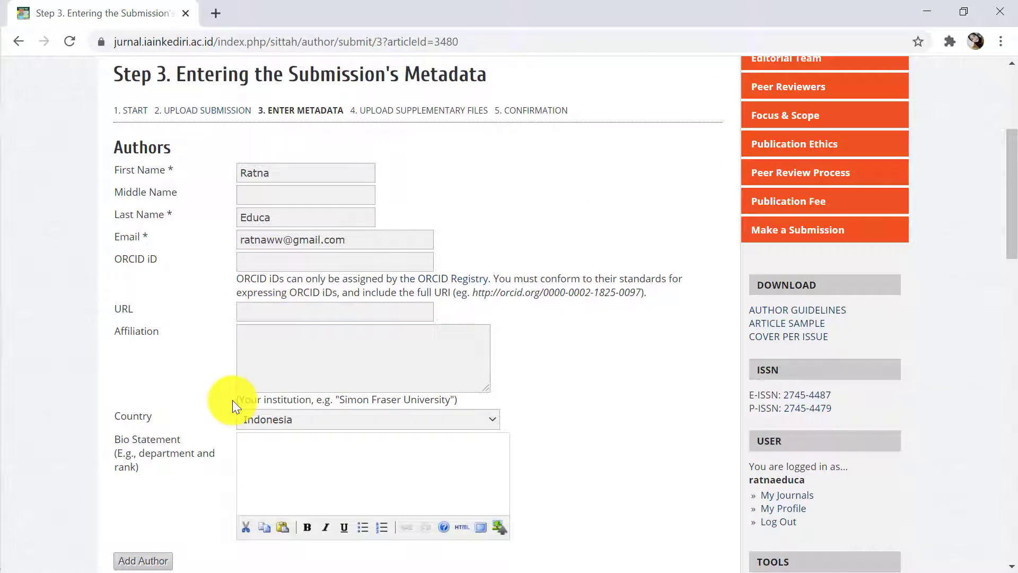
pyautogui.scroll(-2, 232, 405)
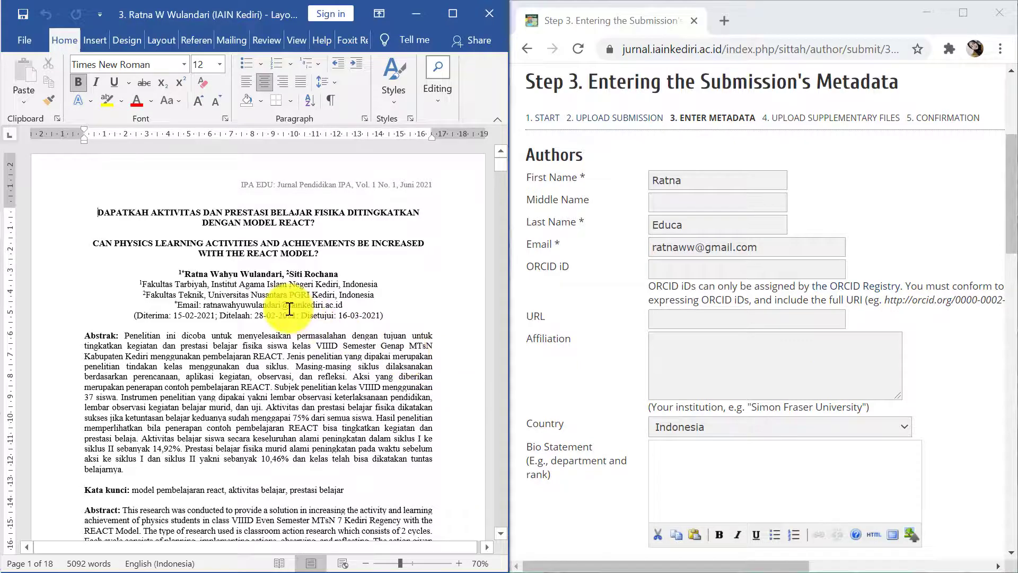
# Add the first author's middle name and replace her last name with the full surname
pyautogui.scroll(-2, 286, 305)
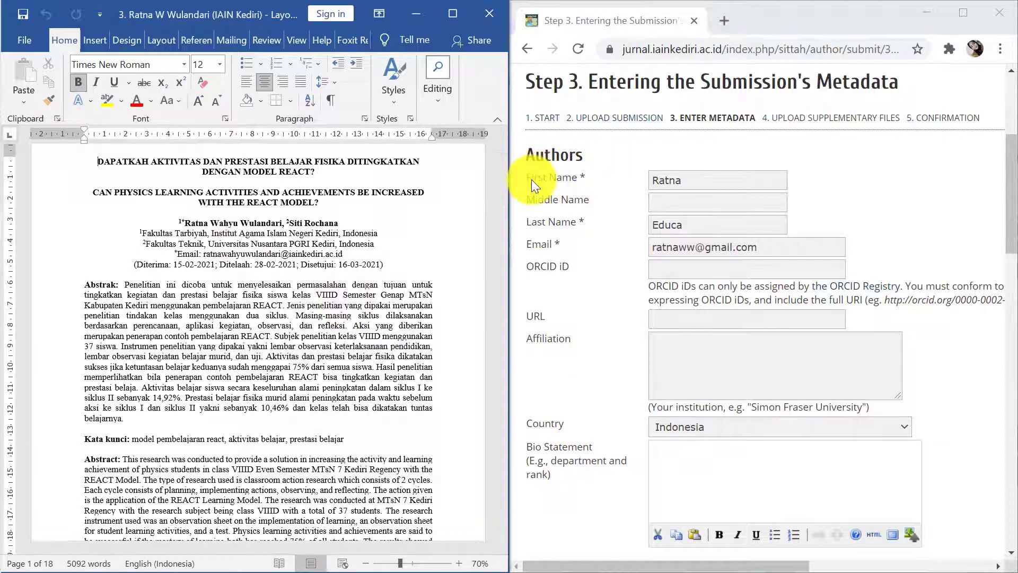
pyautogui.click(703, 179)
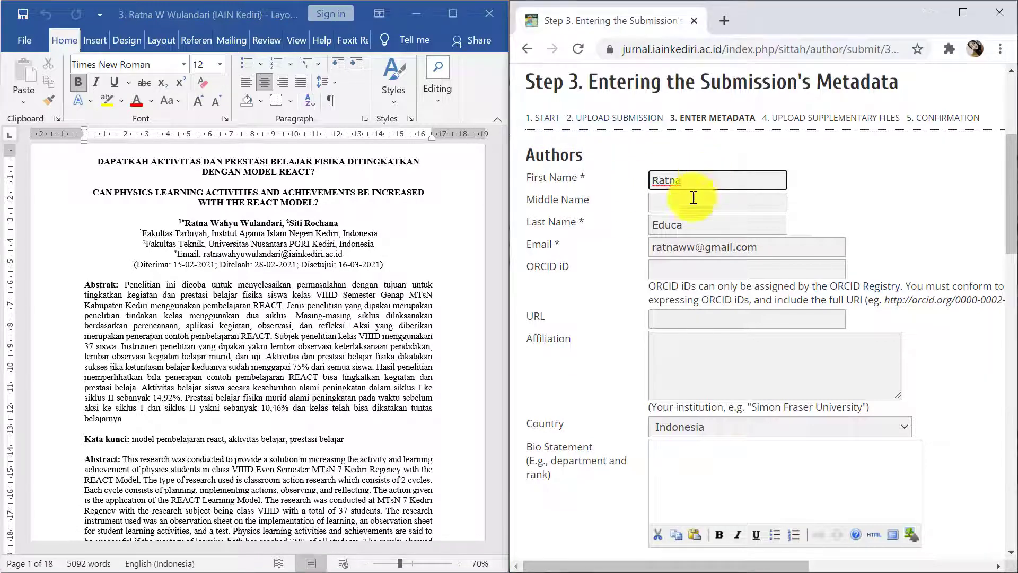
pyautogui.click(667, 206)
pyautogui.write('Wahyu')
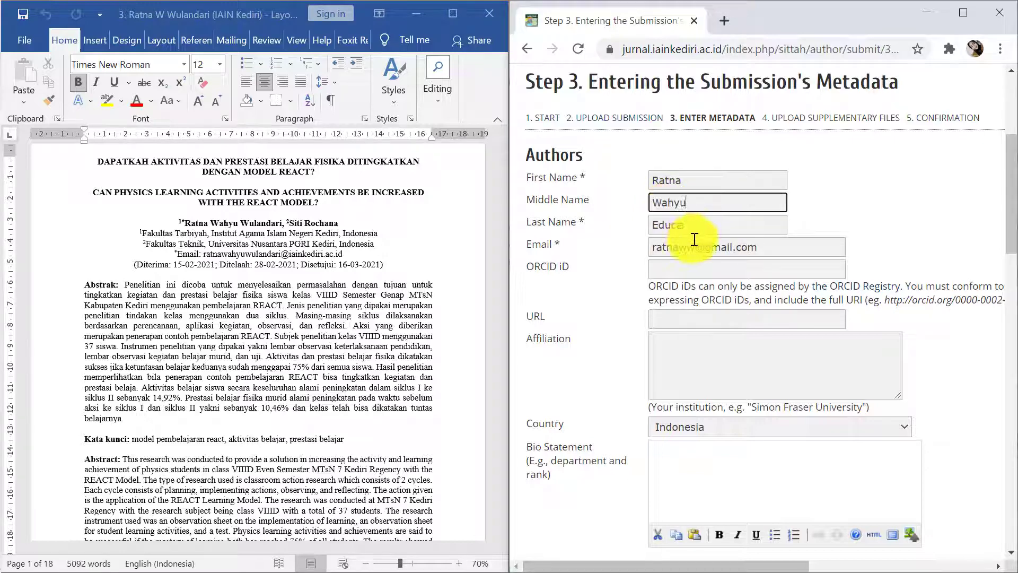
pyautogui.doubleClick(660, 227)
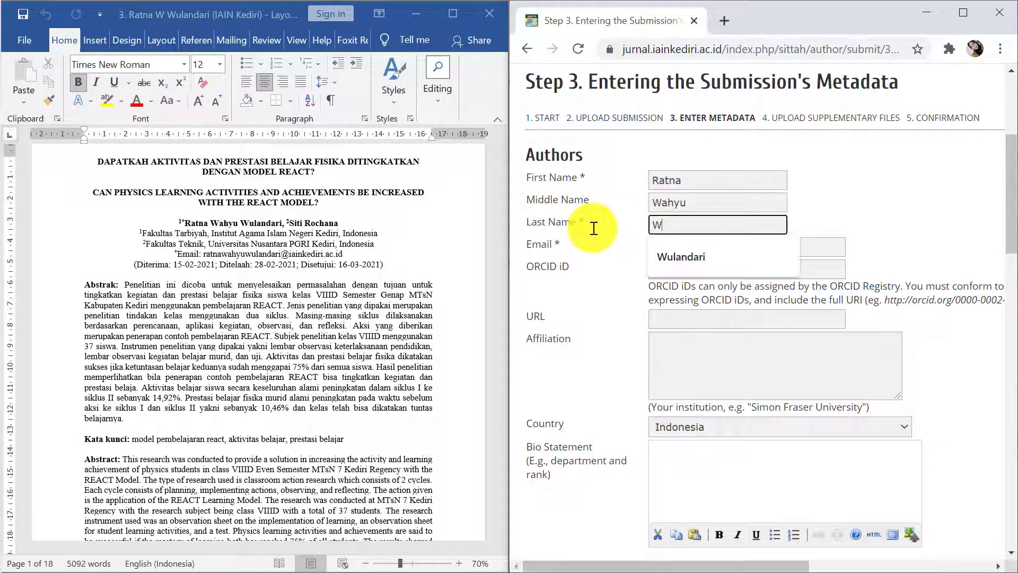
pyautogui.press('Down')
pyautogui.press('Return')
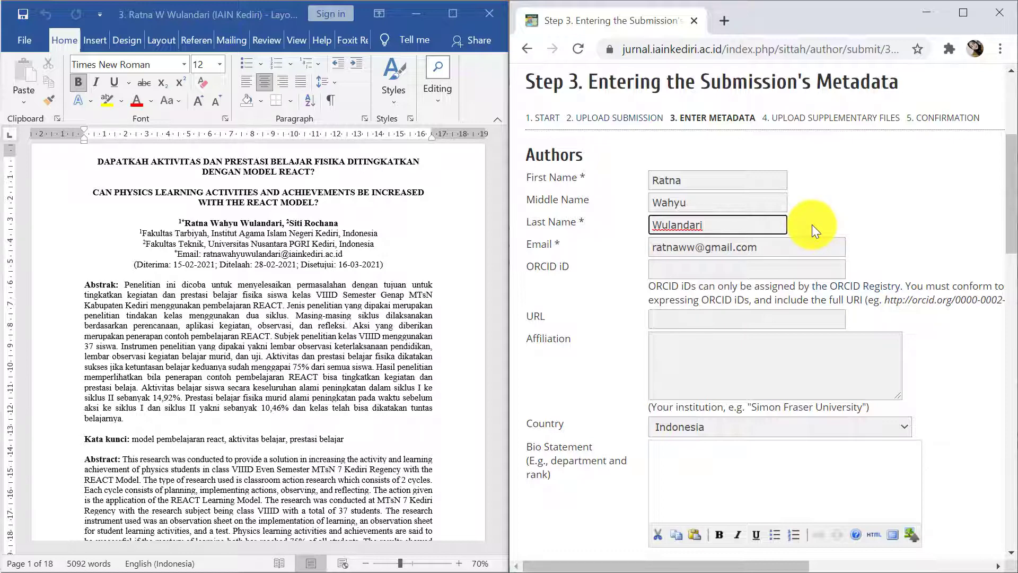
pyautogui.click(697, 246)
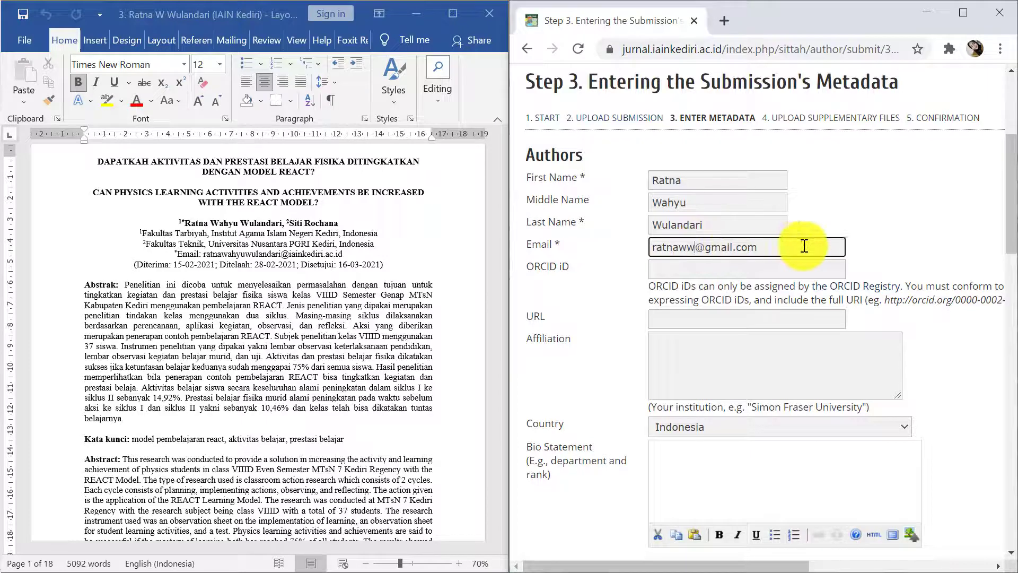
pyautogui.click(861, 241)
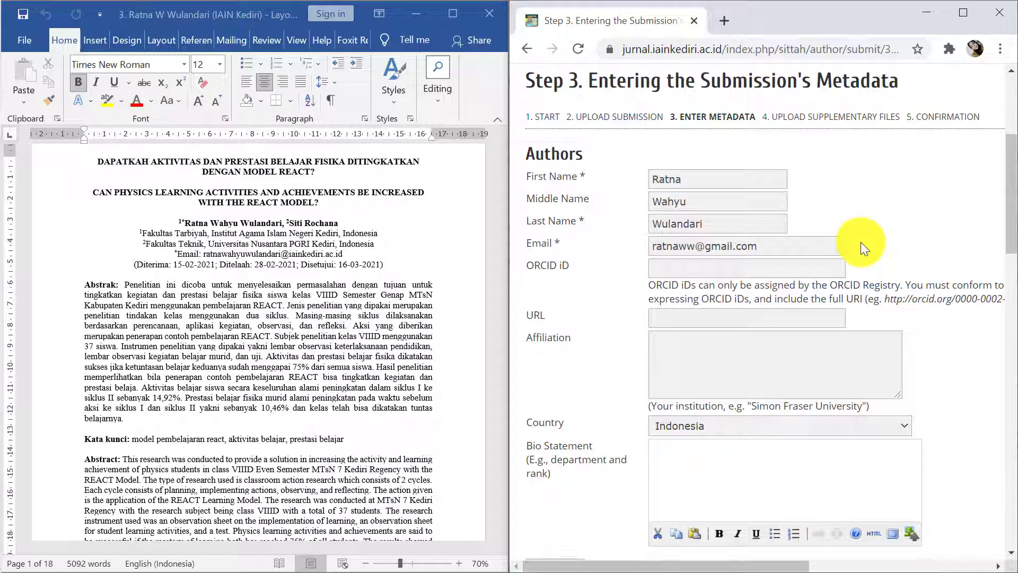
# Paste 'Fakultas Tarbiyah, Institut Agama Islam Negeri Kediri' from Word into Affiliation, removing the leading 1
pyautogui.scroll(-1, 860, 242)
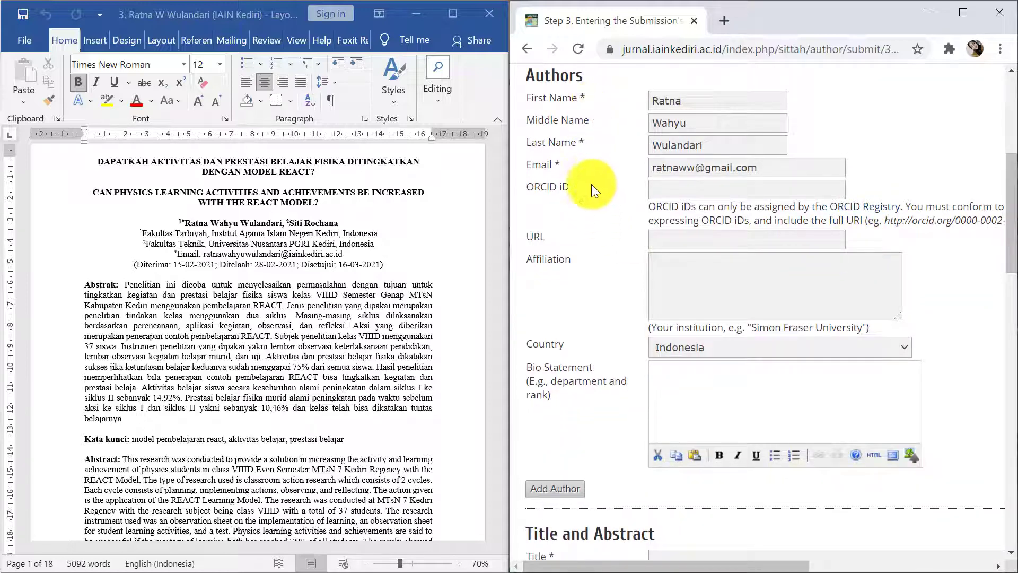
pyautogui.click(686, 278)
pyautogui.click(141, 249)
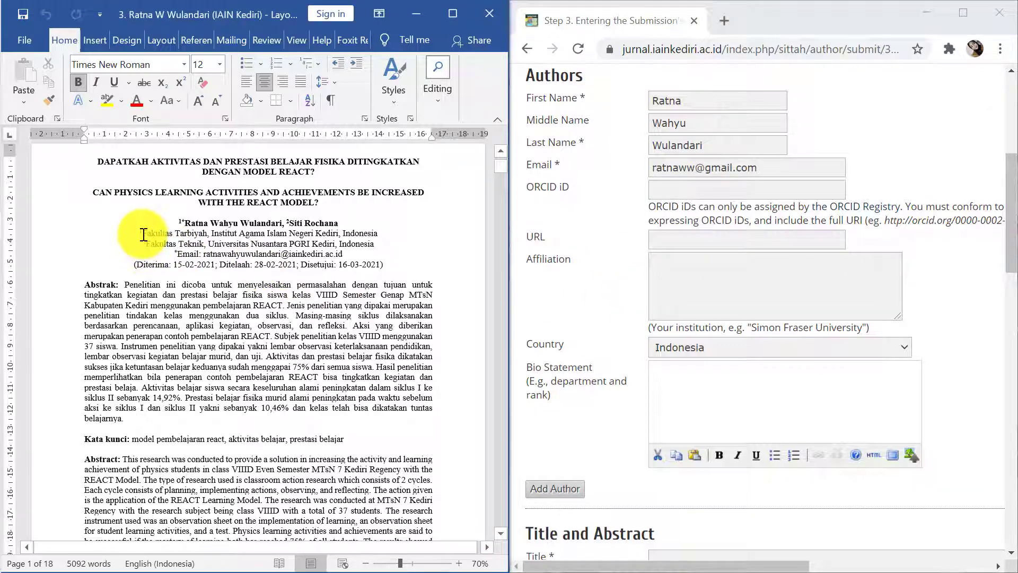
pyautogui.moveTo(140, 234); pyautogui.dragTo(337, 237)
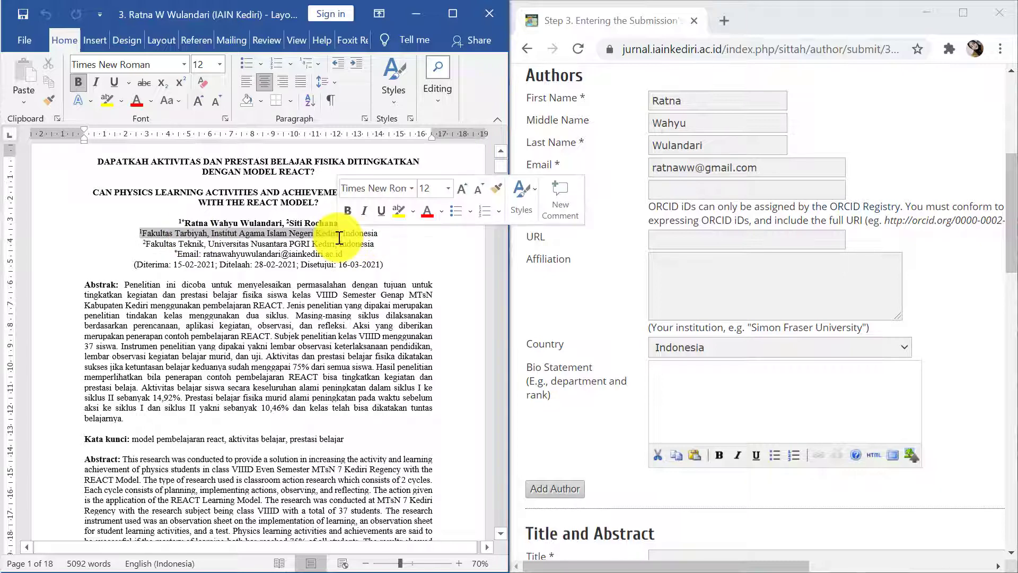
pyautogui.hotkey('ctrl', 'c')
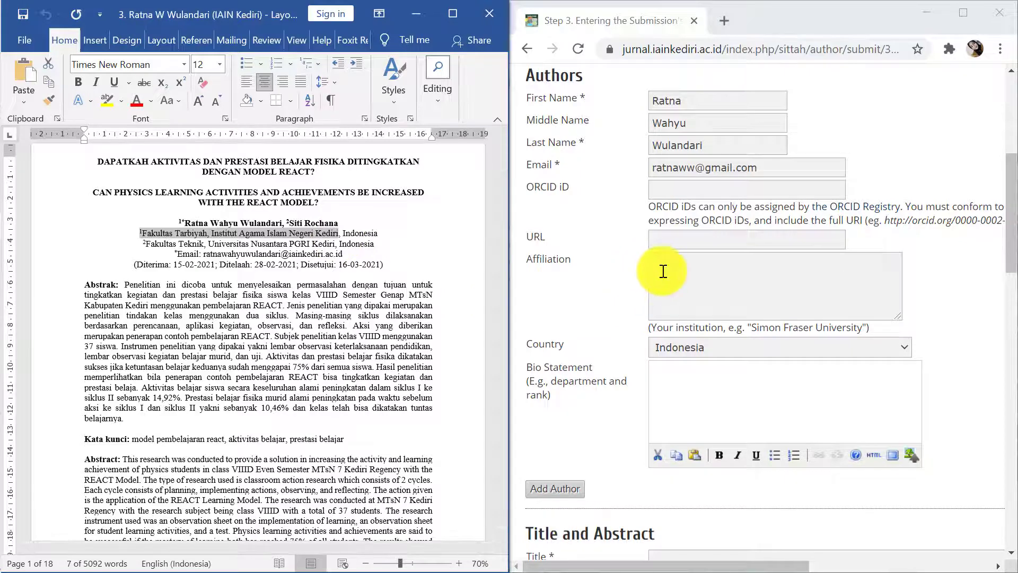
pyautogui.click(662, 271)
pyautogui.hotkey('ctrl', 'v')
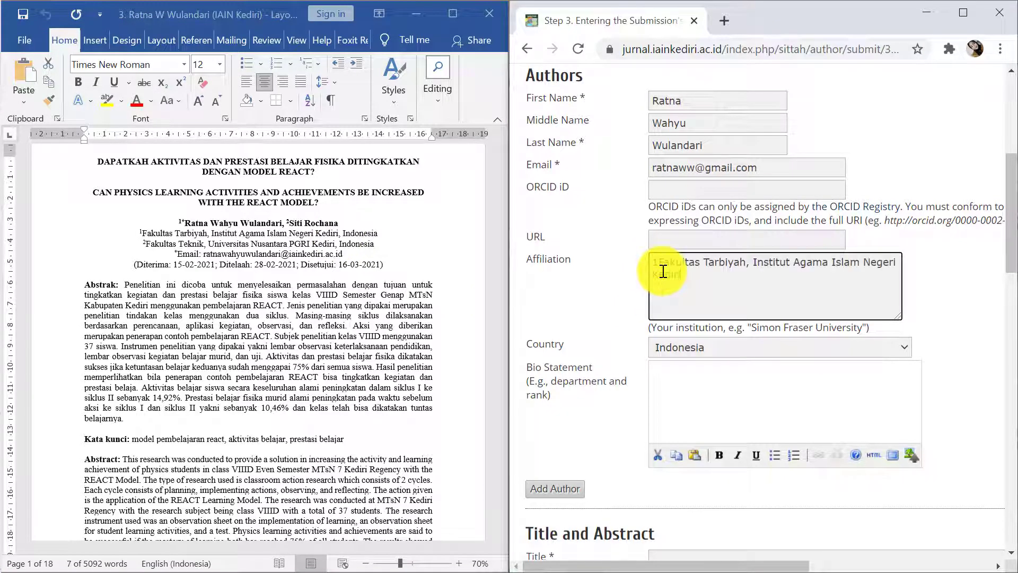
pyautogui.click(660, 262)
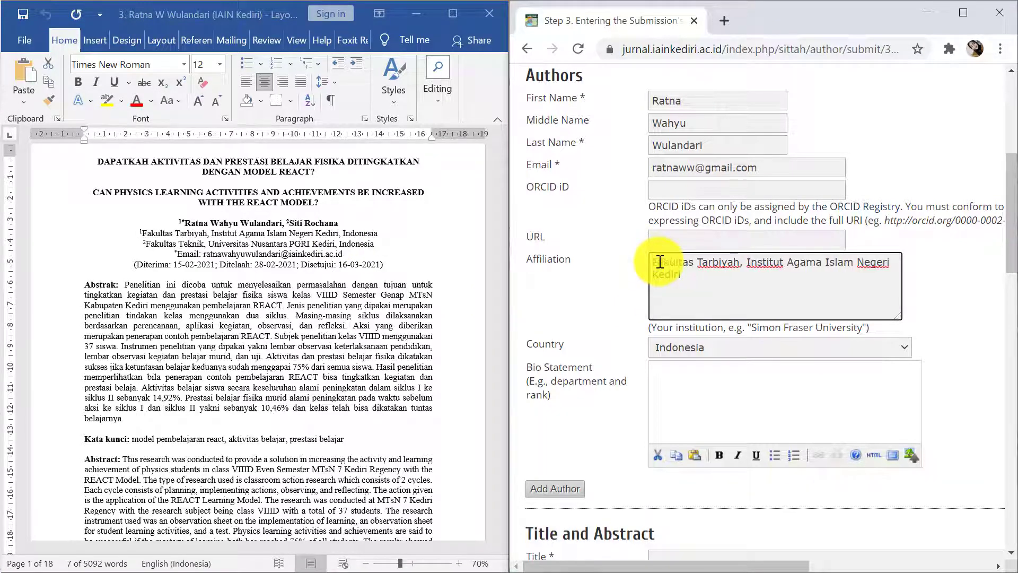
pyautogui.press('BackSpace')
pyautogui.scroll(-3, 712, 396)
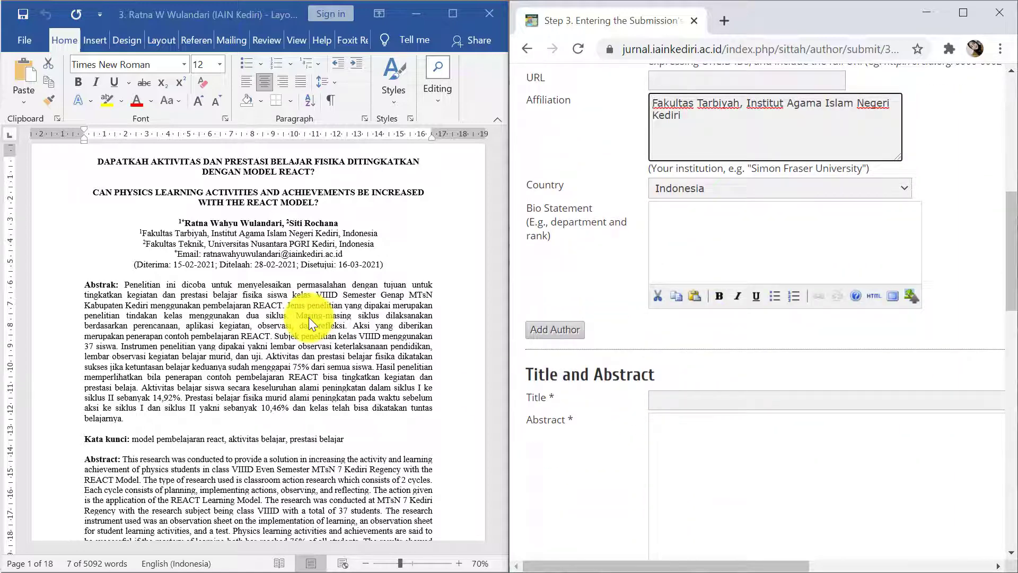
# Add a second author with first name and affiliation 'Fakultas Teknik, Universitas Nusantara PGRI Kediri' pasted from Word
pyautogui.click(562, 335)
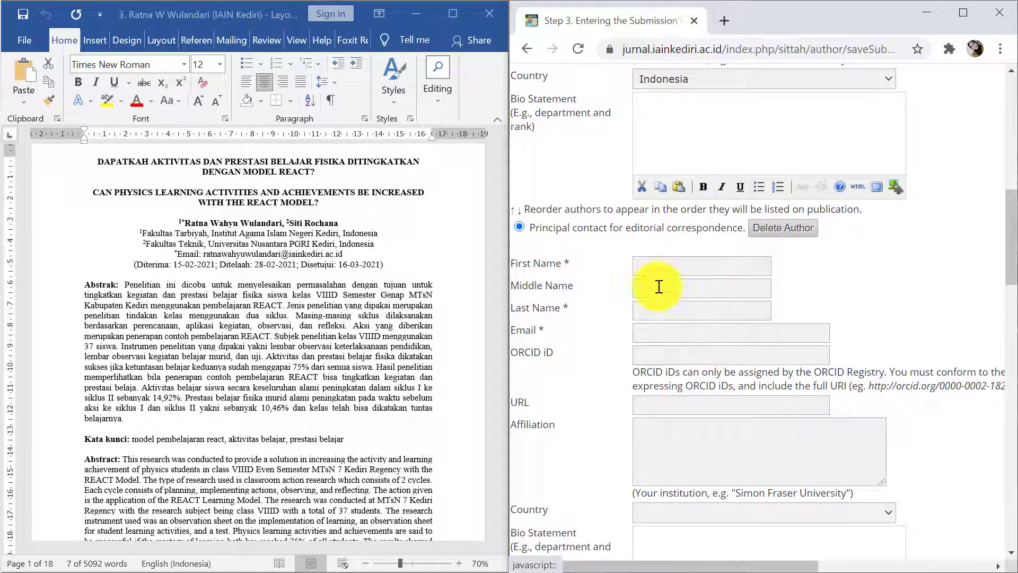
pyautogui.click(648, 266)
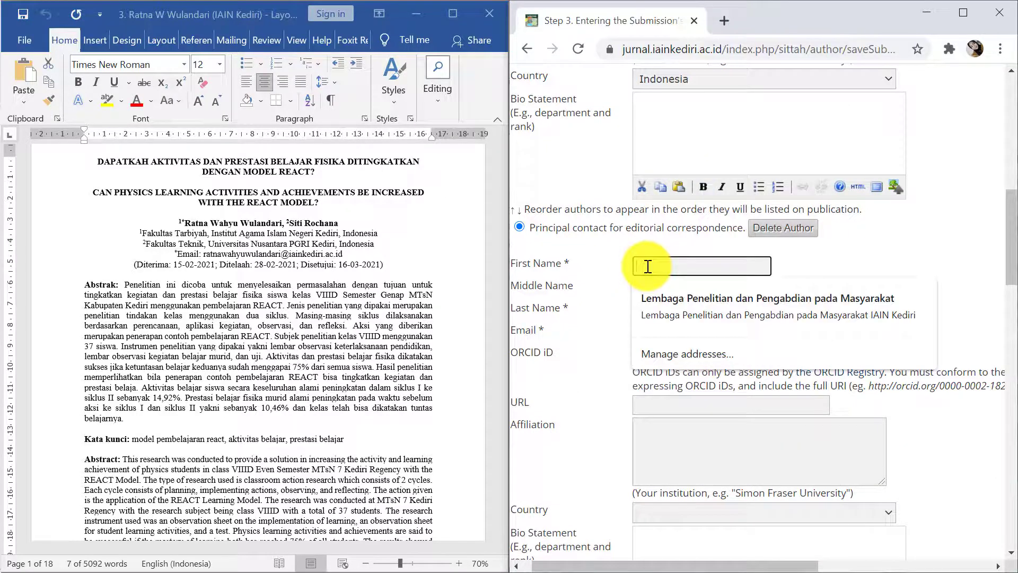
pyautogui.write('Siti')
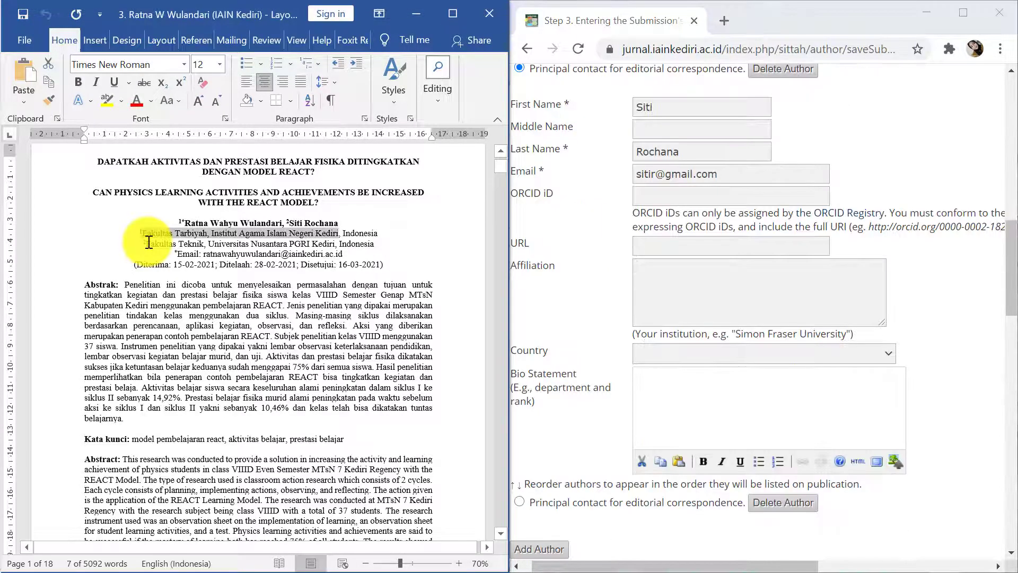
pyautogui.moveTo(144, 243); pyautogui.dragTo(328, 248)
pyautogui.hotkey('ctrl', 'c')
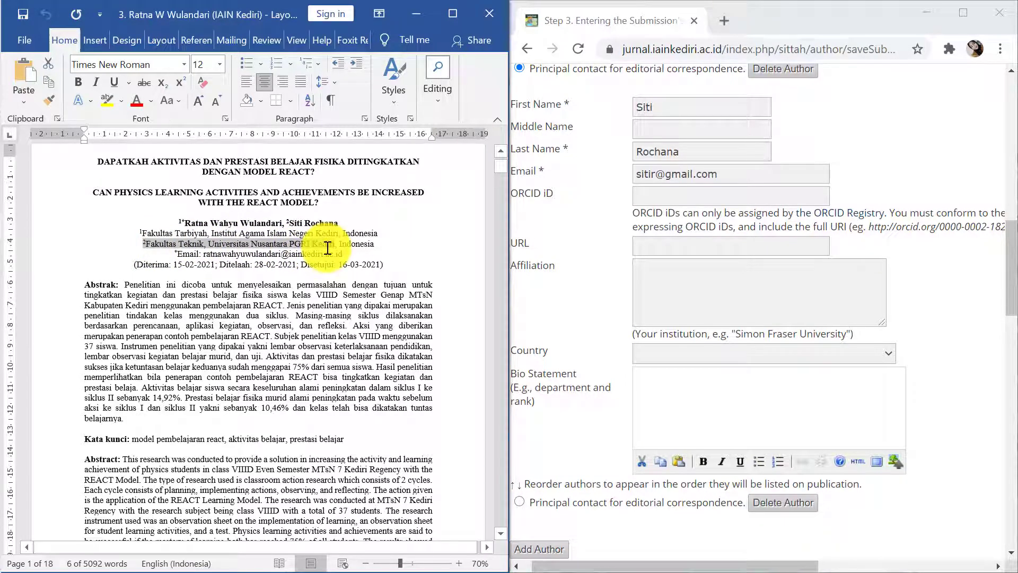
pyautogui.click(664, 286)
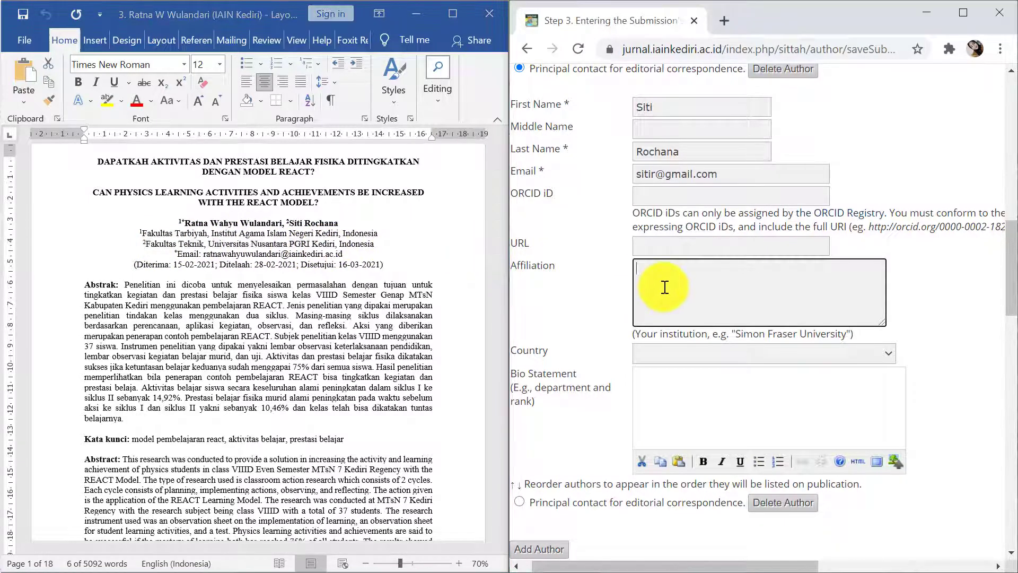
pyautogui.hotkey('ctrl', 'v')
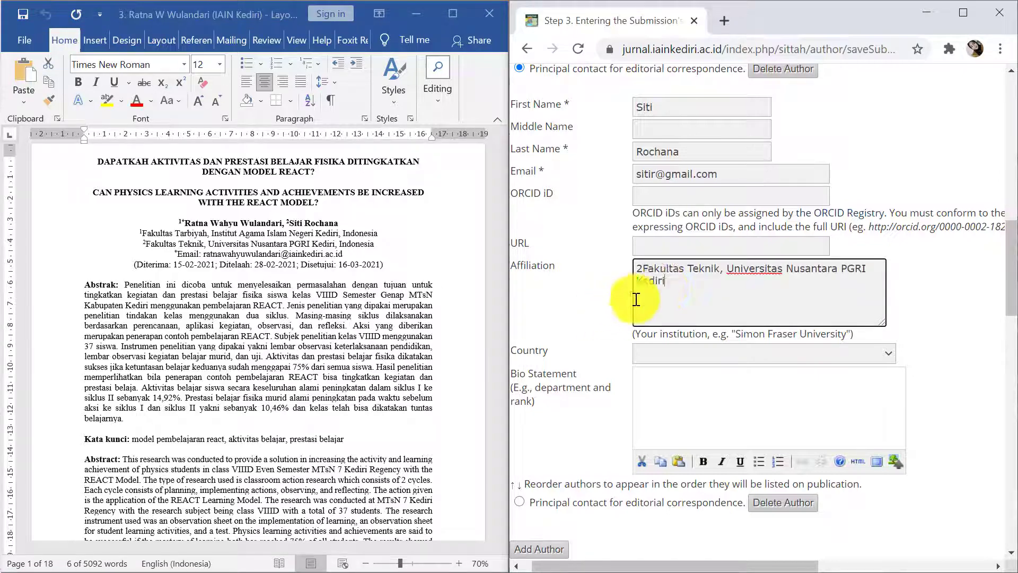
pyautogui.click(642, 269)
pyautogui.press('BackSpace')
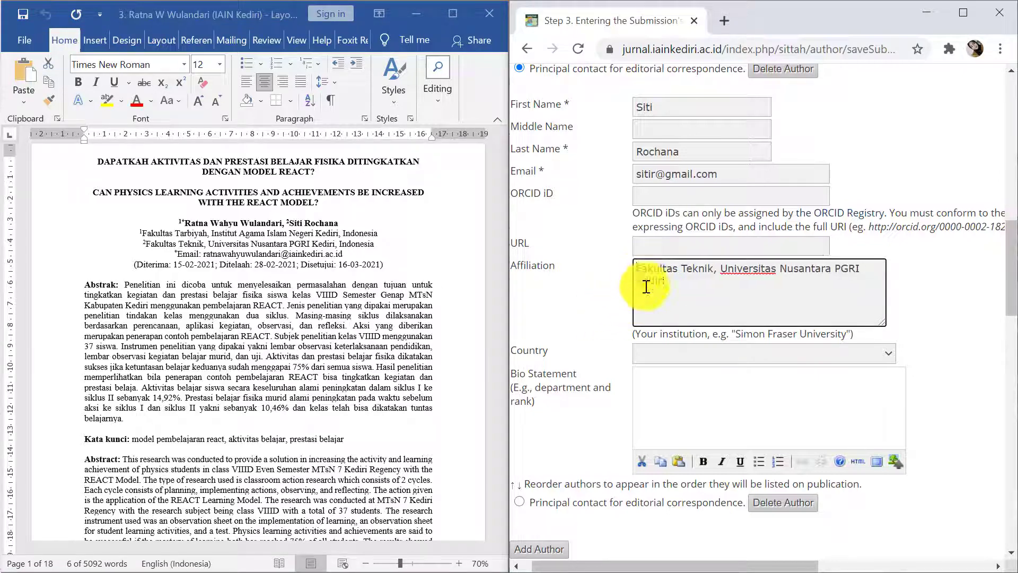
# Set the second author's country to Indonesia
pyautogui.click(672, 358)
pyautogui.scroll(-20, 680, 269)
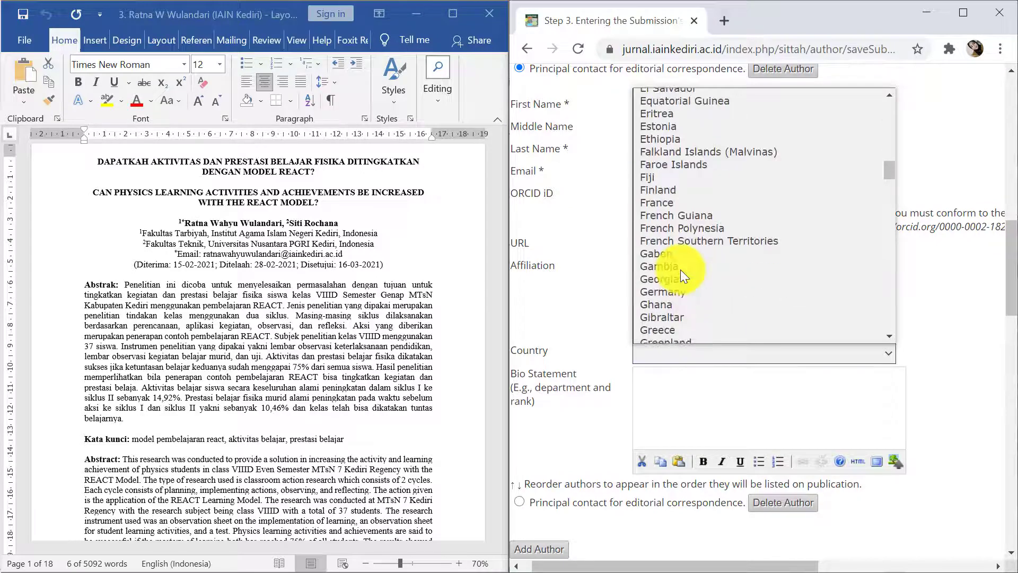
pyautogui.scroll(15, 680, 269)
pyautogui.scroll(-8, 679, 269)
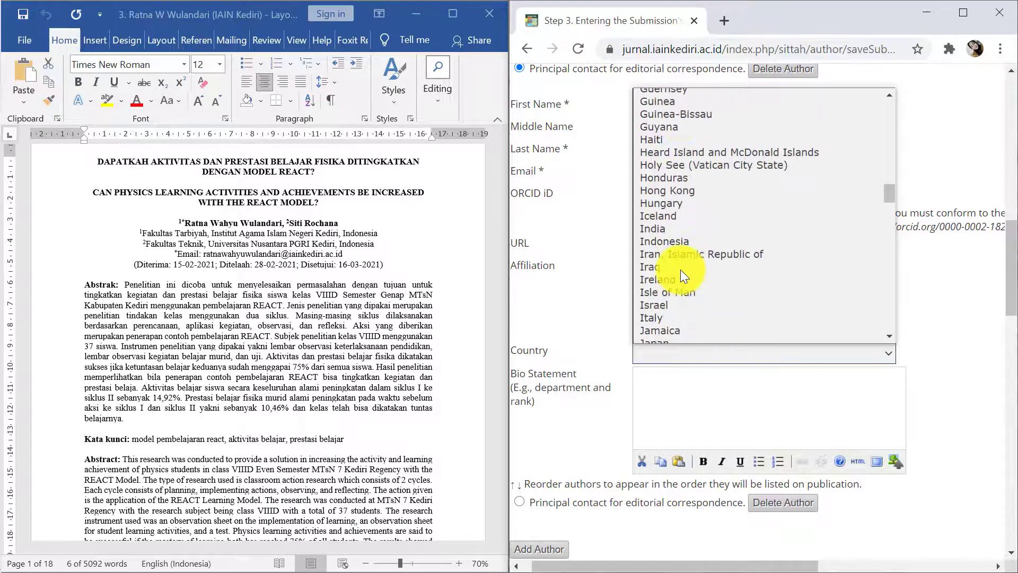
pyautogui.click(671, 241)
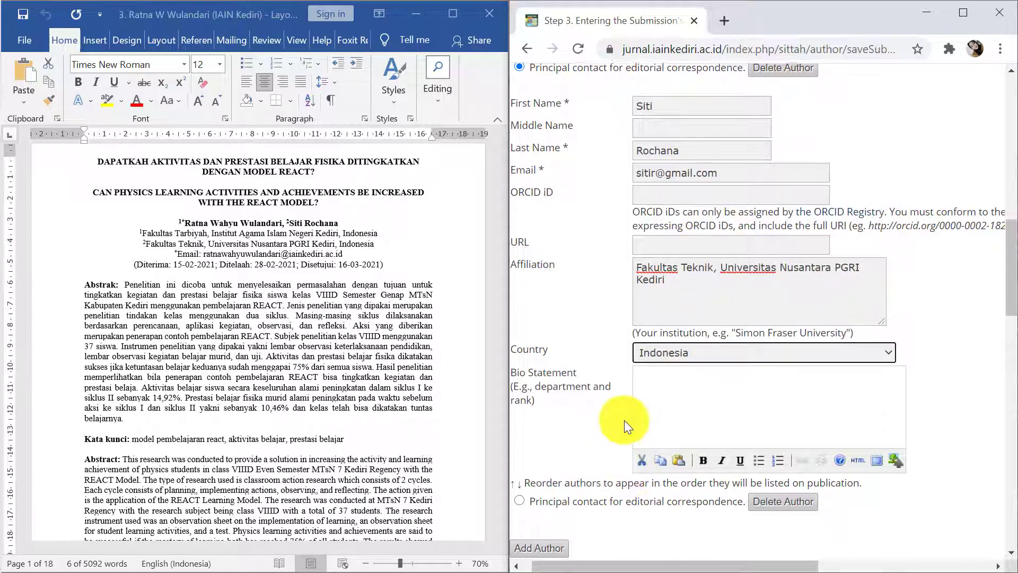
pyautogui.scroll(-3, 625, 420)
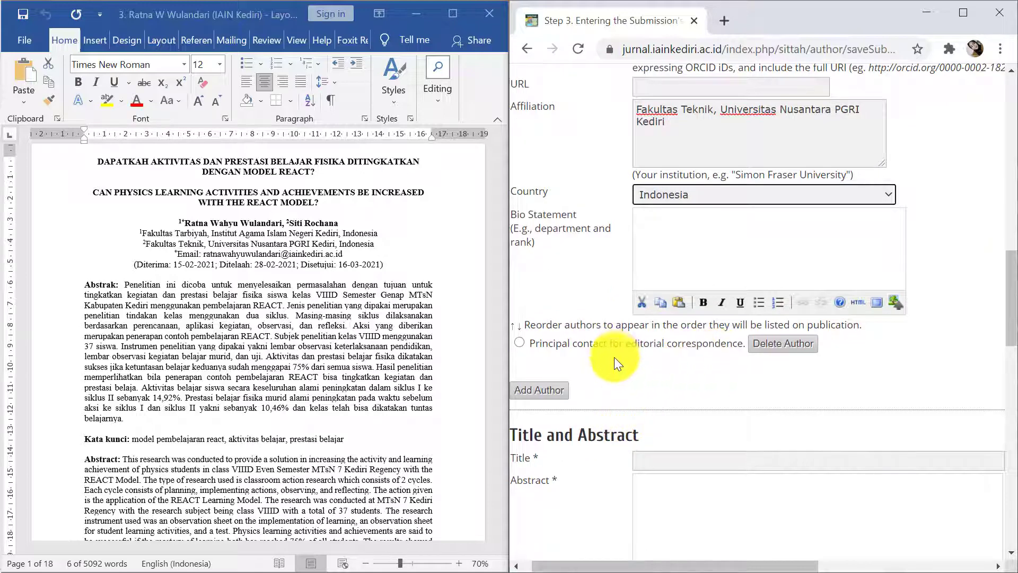
pyautogui.scroll(-6, 614, 358)
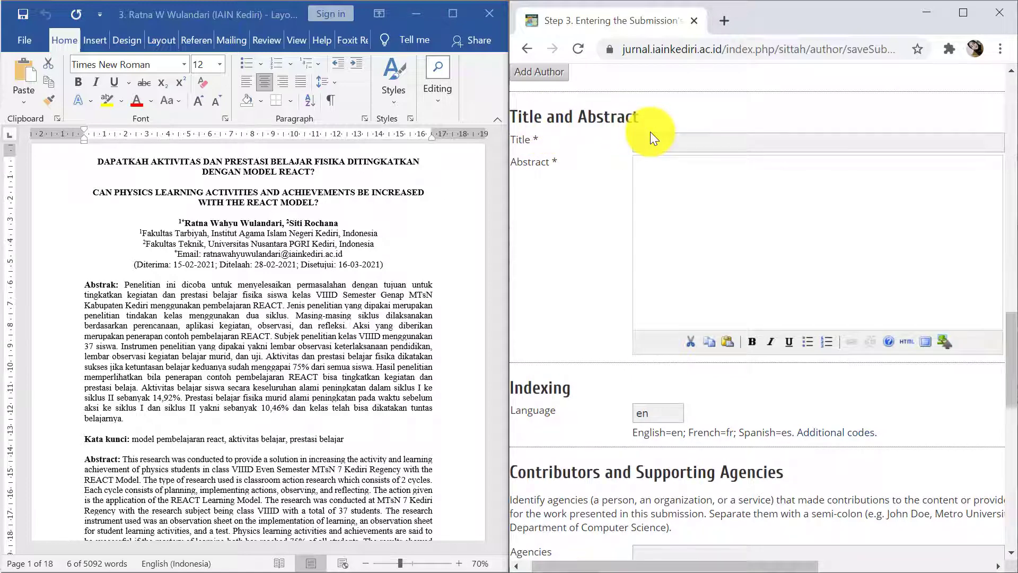
# Paste the article's Indonesian title from the manuscript into the Title field
pyautogui.click(246, 187)
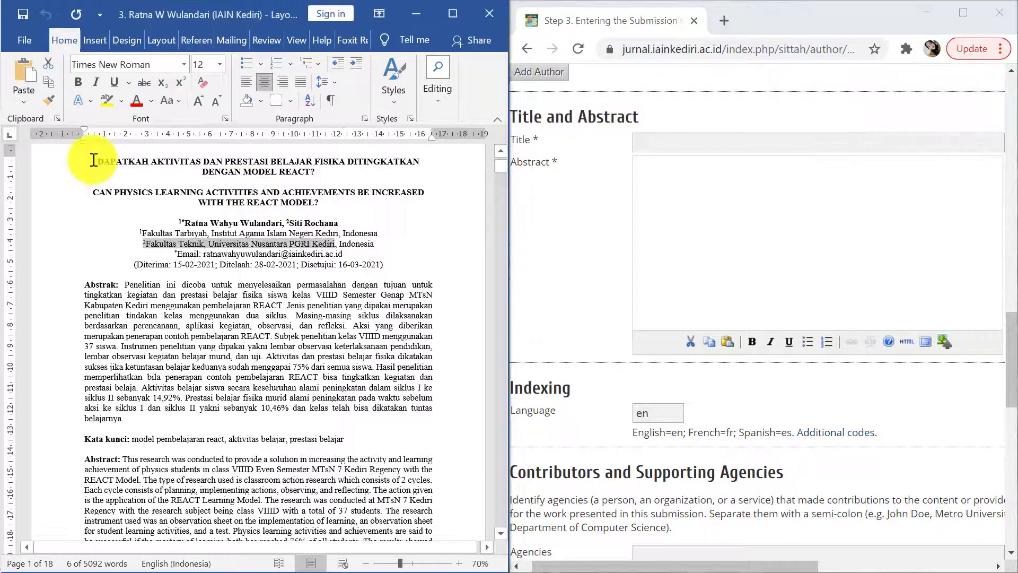
pyautogui.moveTo(97, 161); pyautogui.dragTo(318, 169)
pyautogui.hotkey('ctrl', 'c')
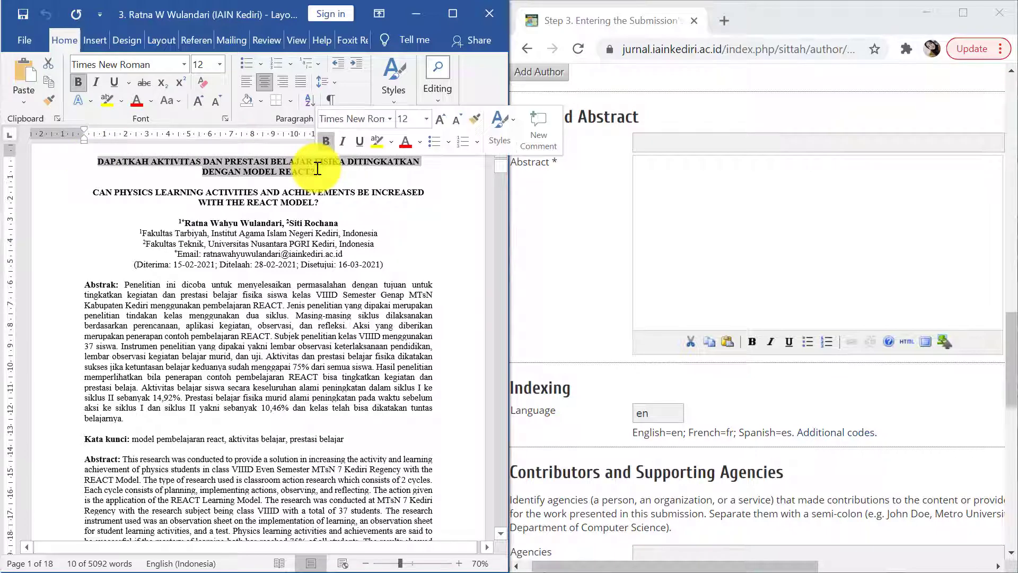
pyautogui.click(654, 143)
pyautogui.hotkey('ctrl', 'v')
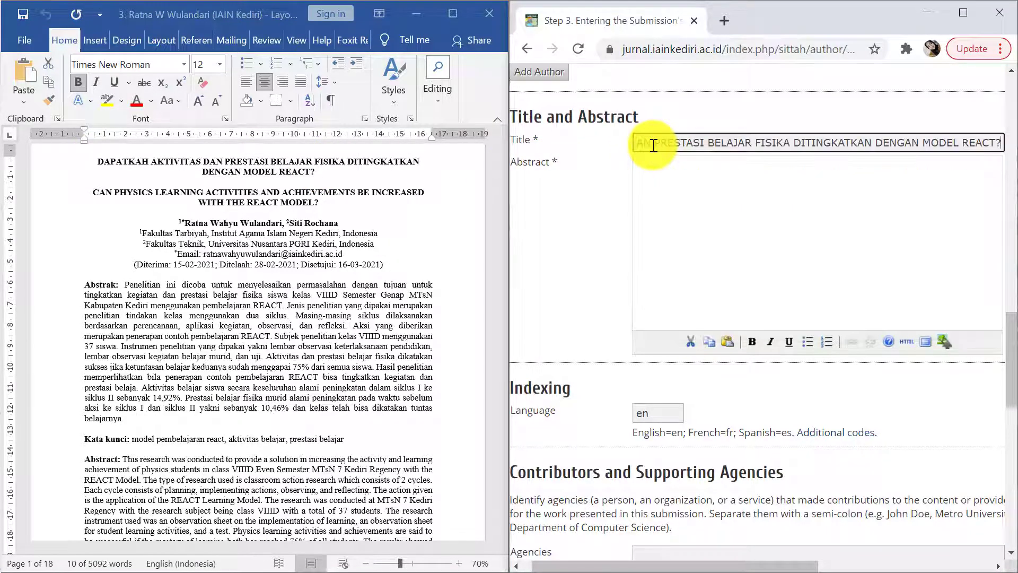
# Paste the full Indonesian abstract paragraph into the Abstract editor
pyautogui.click(261, 300)
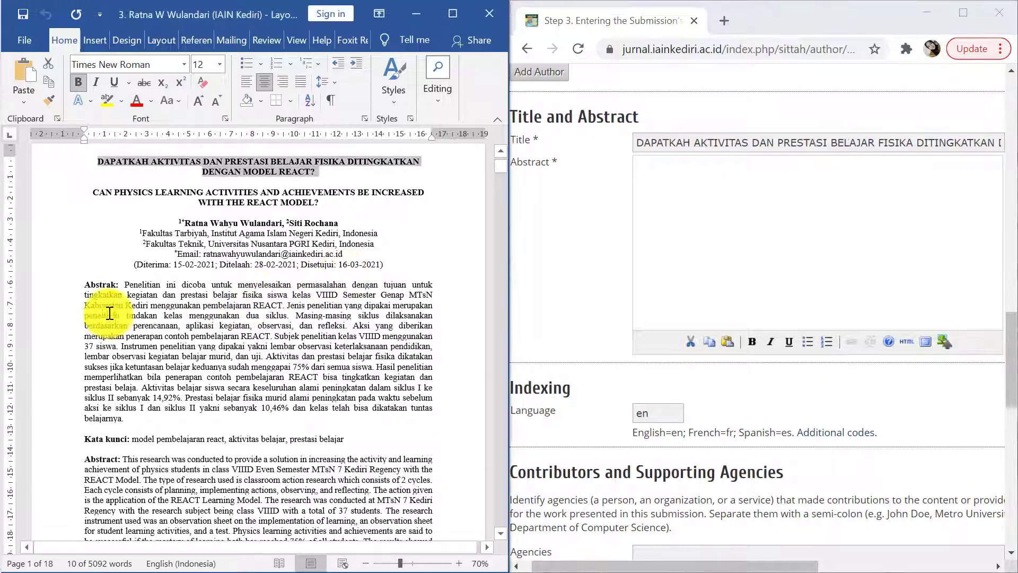
pyautogui.moveTo(127, 285); pyautogui.dragTo(137, 415)
pyautogui.hotkey('ctrl', 'c')
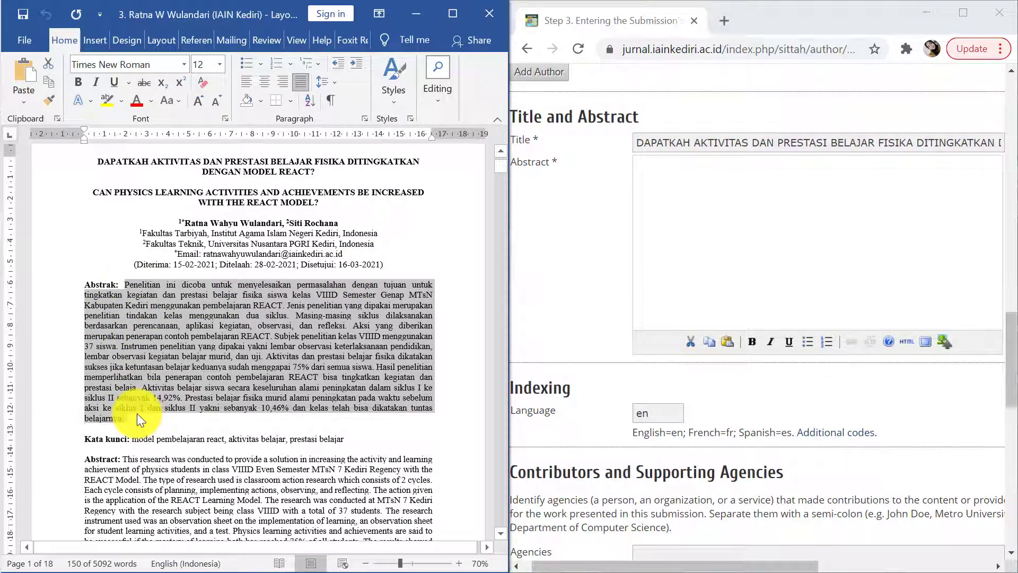
pyautogui.click(716, 244)
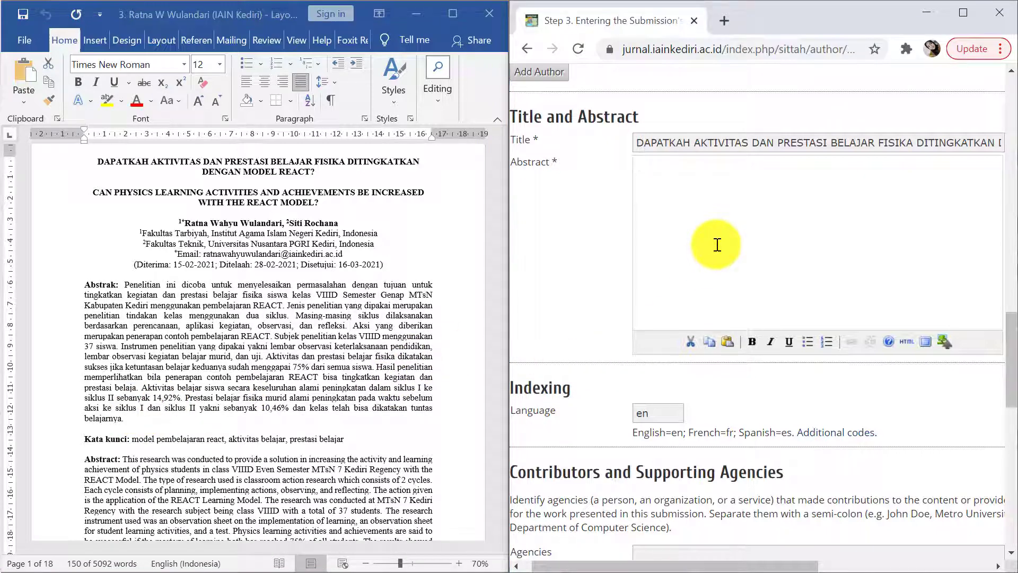
pyautogui.hotkey('ctrl', 'v')
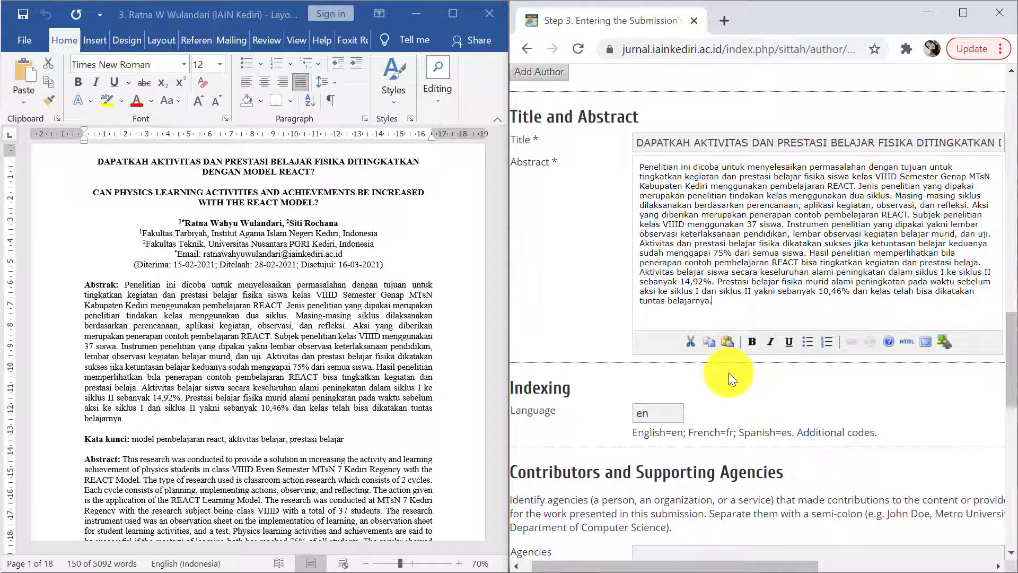
pyautogui.scroll(-7, 729, 372)
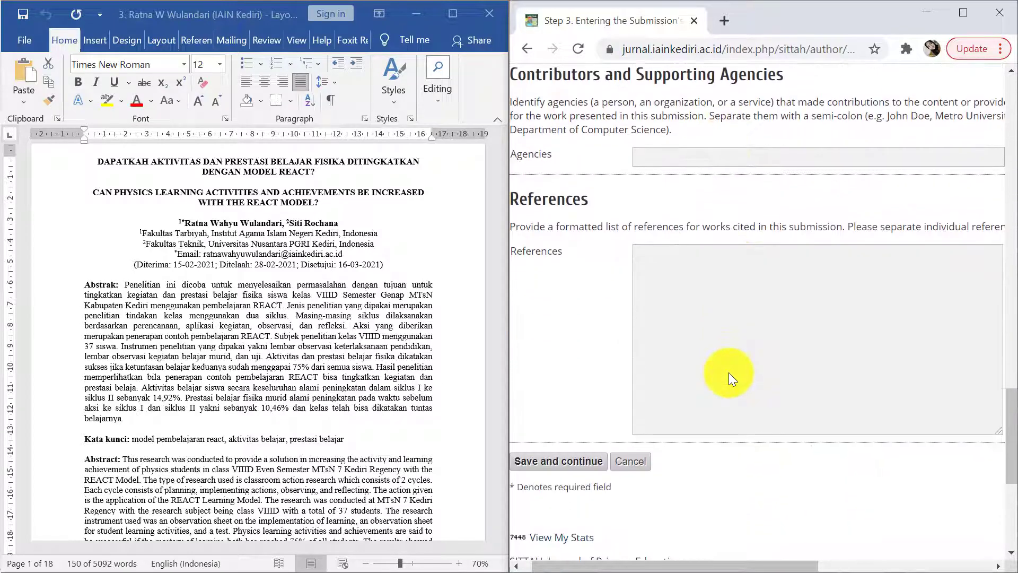
# Copy the DAFTAR PUSTAKA reference list from Word into the References field
pyautogui.scroll(-2, 729, 373)
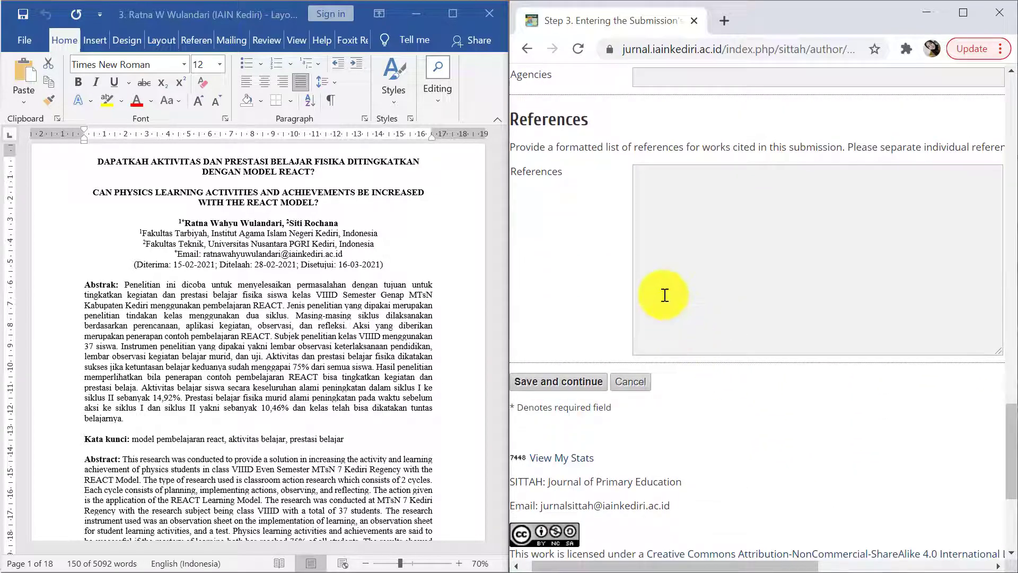
pyautogui.click(285, 361)
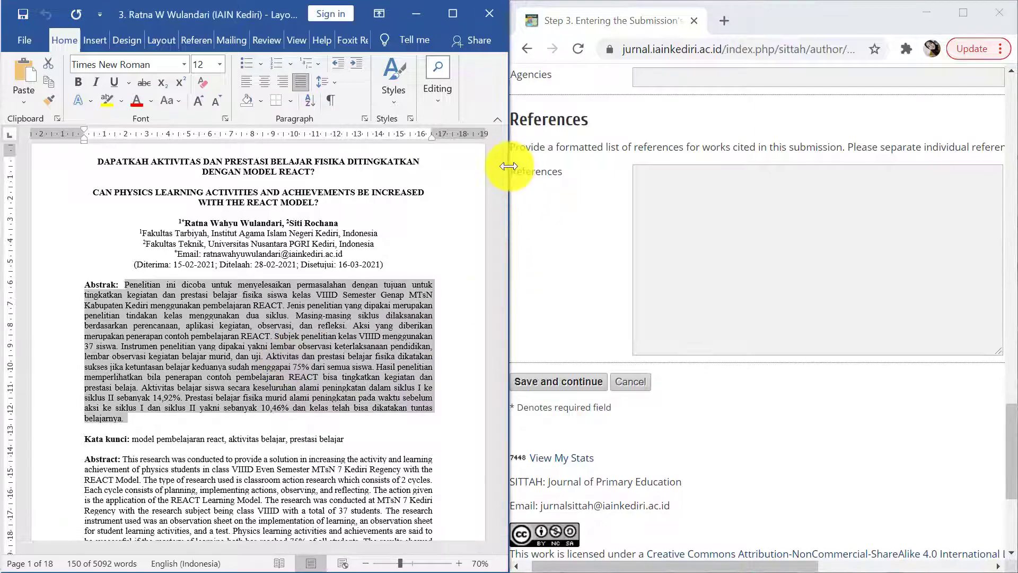
pyautogui.moveTo(498, 170); pyautogui.dragTo(495, 511)
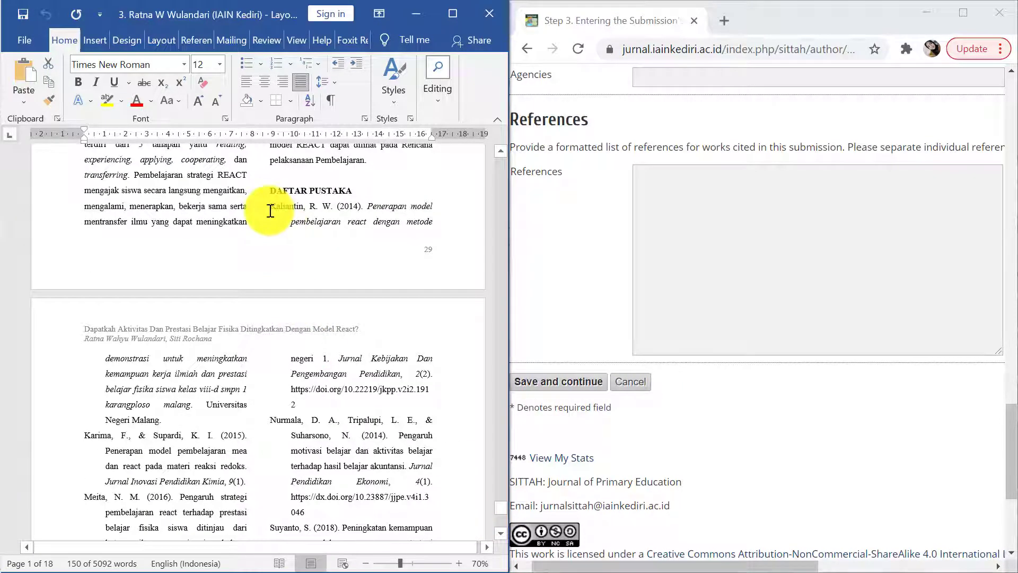
pyautogui.moveTo(271, 207); pyautogui.dragTo(358, 418)
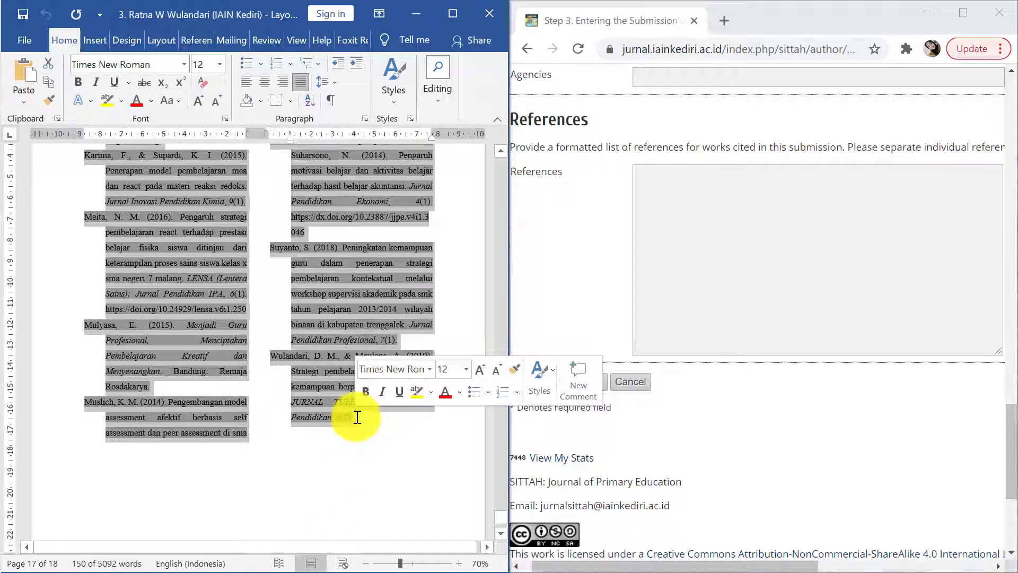
pyautogui.hotkey('ctrl', 'c')
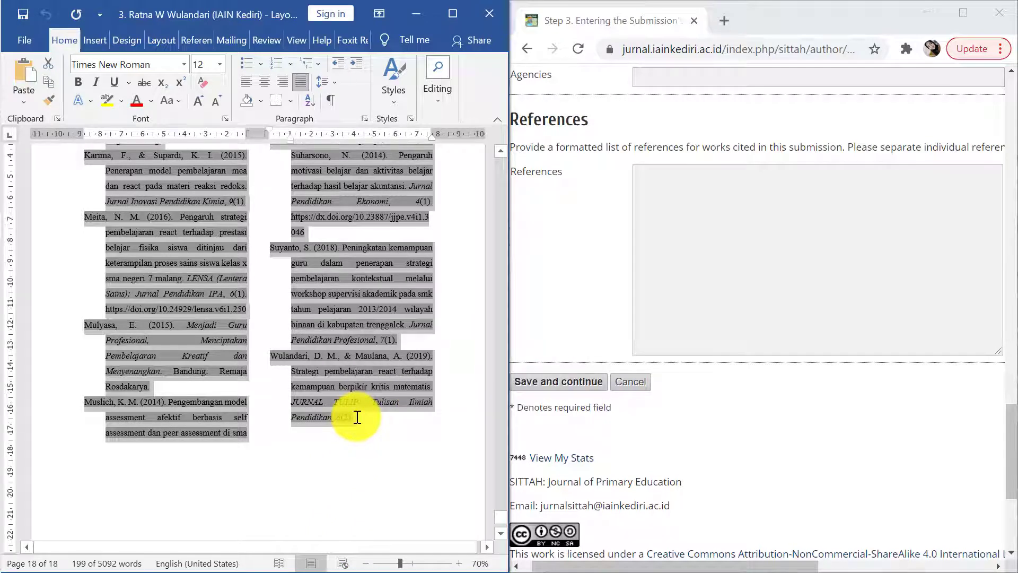
pyautogui.click(719, 236)
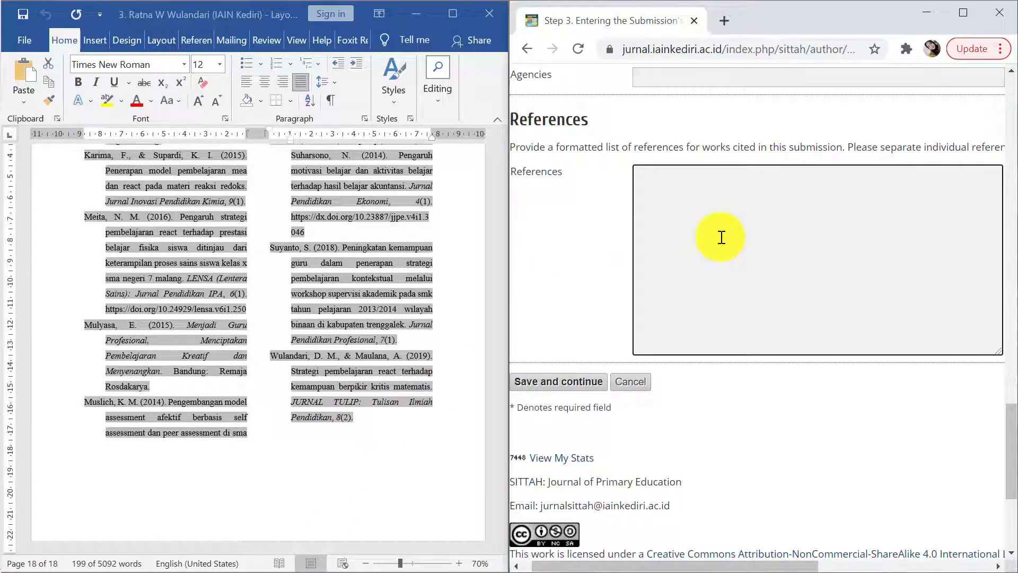
pyautogui.hotkey('ctrl', 'v')
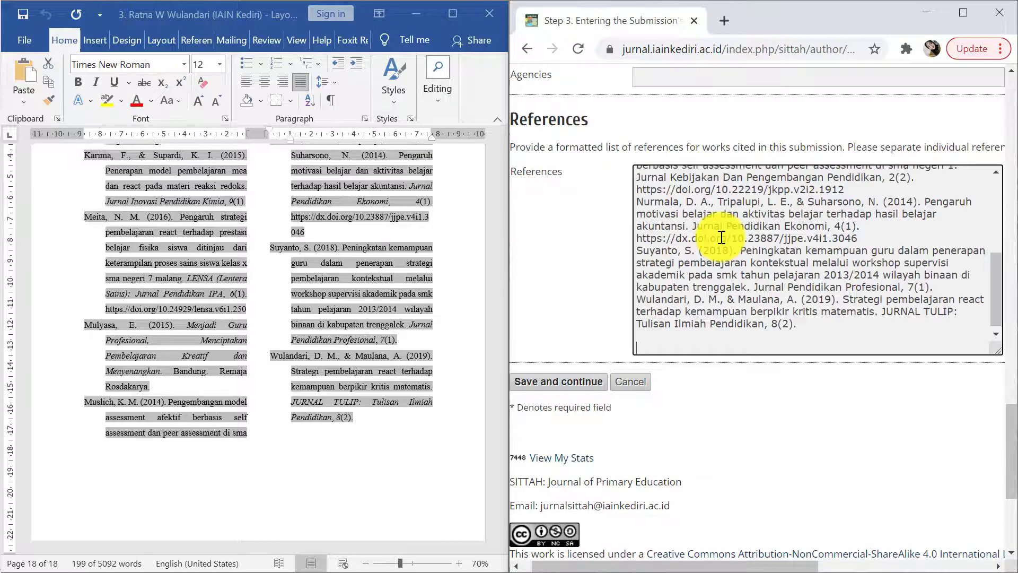
# Separate references two to five with blank lines, then save Step 3 and maximize the browser
pyautogui.scroll(4, 781, 273)
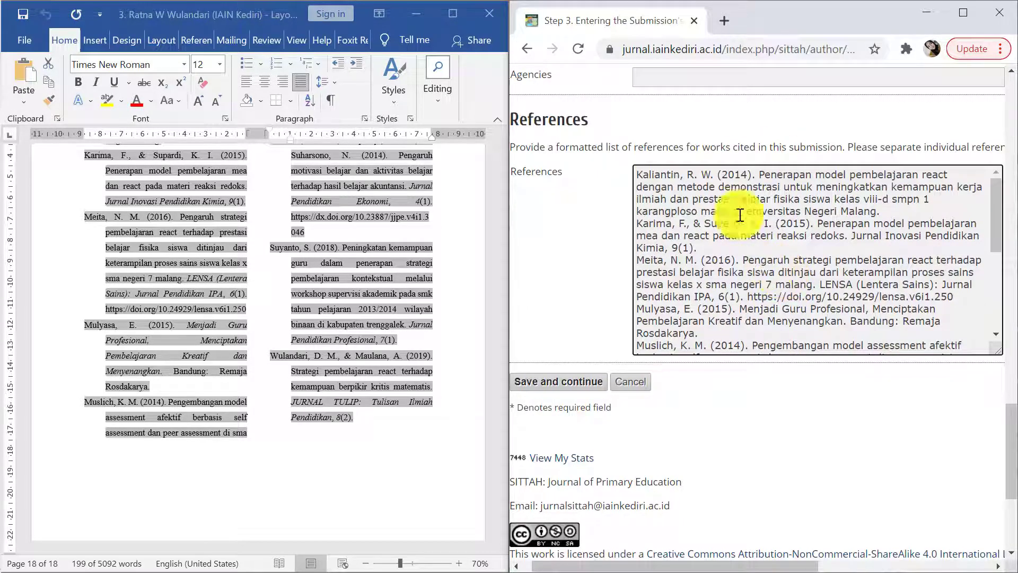
pyautogui.click(637, 223)
pyautogui.press('Return')
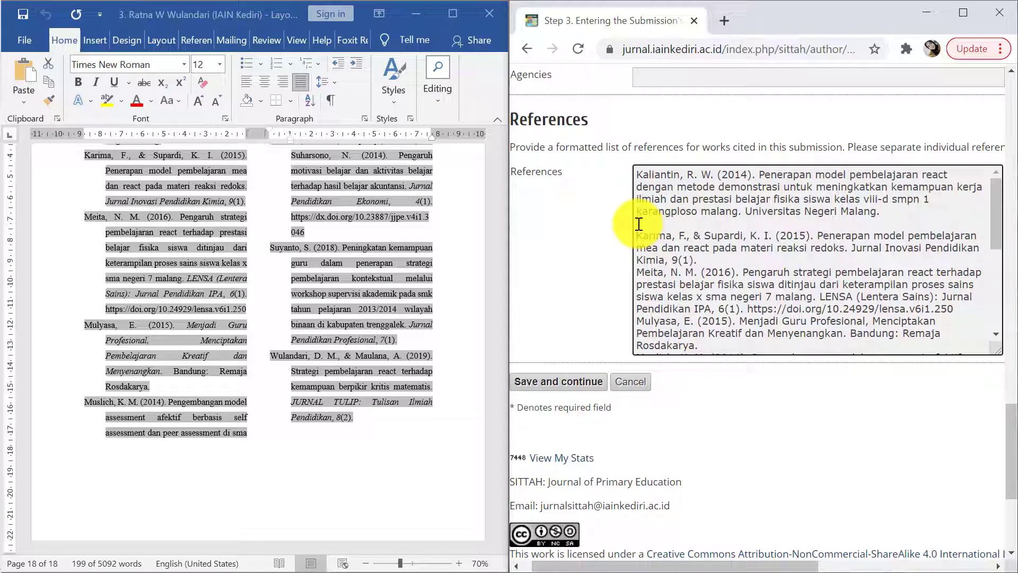
pyautogui.click(637, 272)
pyautogui.press('Return')
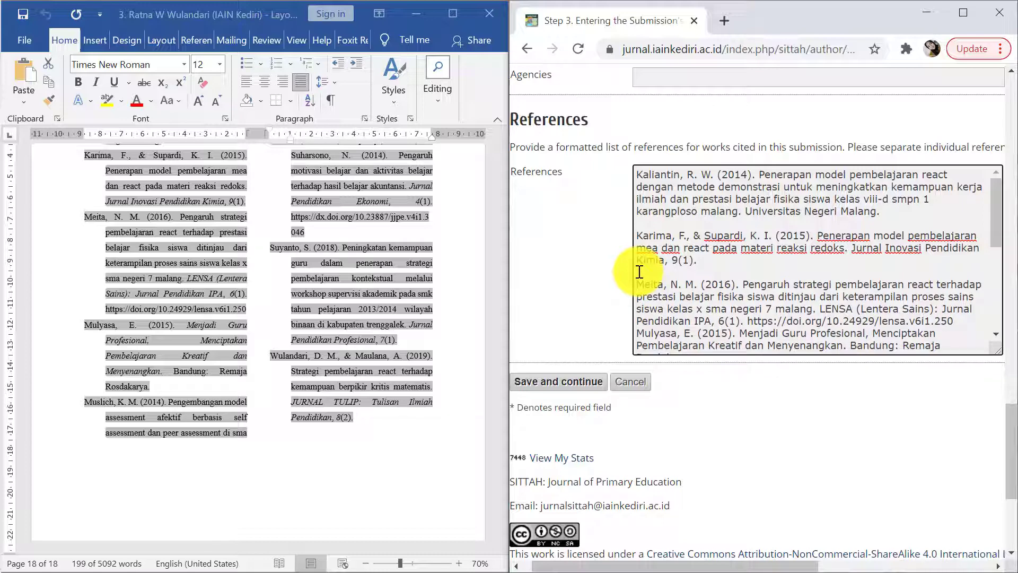
pyautogui.scroll(-1, 638, 265)
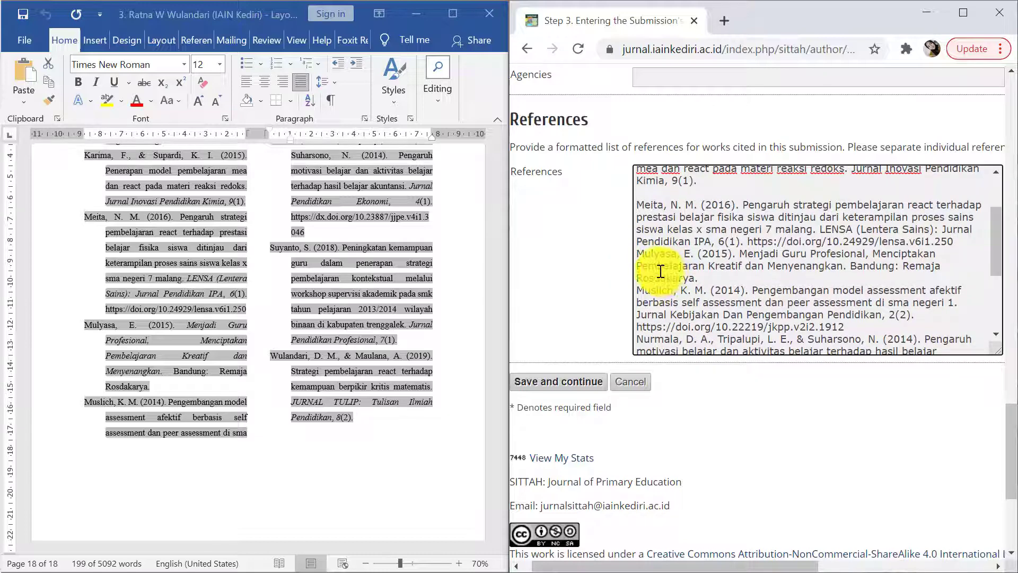
pyautogui.click(638, 254)
pyautogui.press('Return')
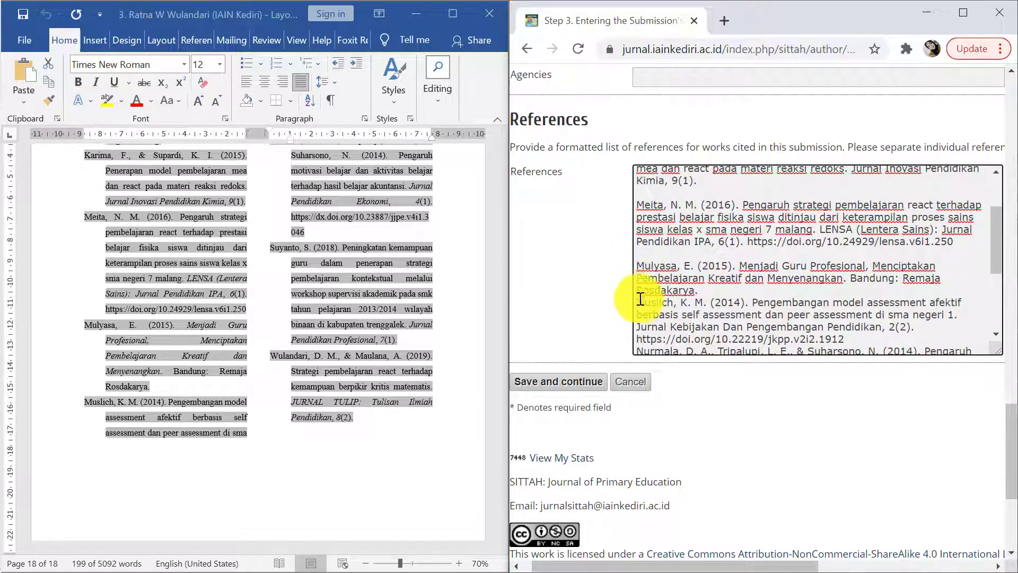
pyautogui.click(638, 301)
pyautogui.press('Return')
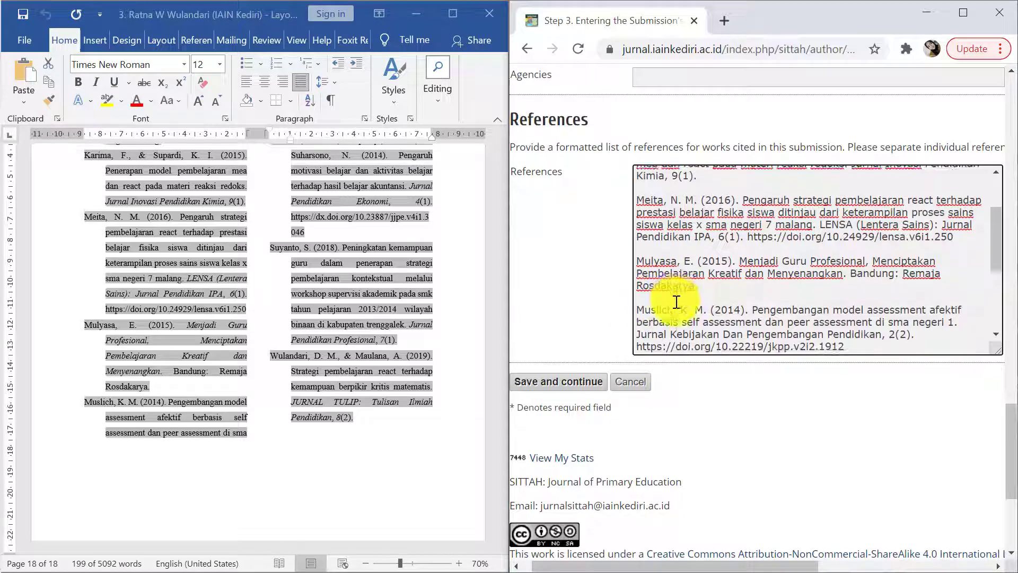
pyautogui.scroll(-2, 676, 298)
pyautogui.scroll(1, 677, 270)
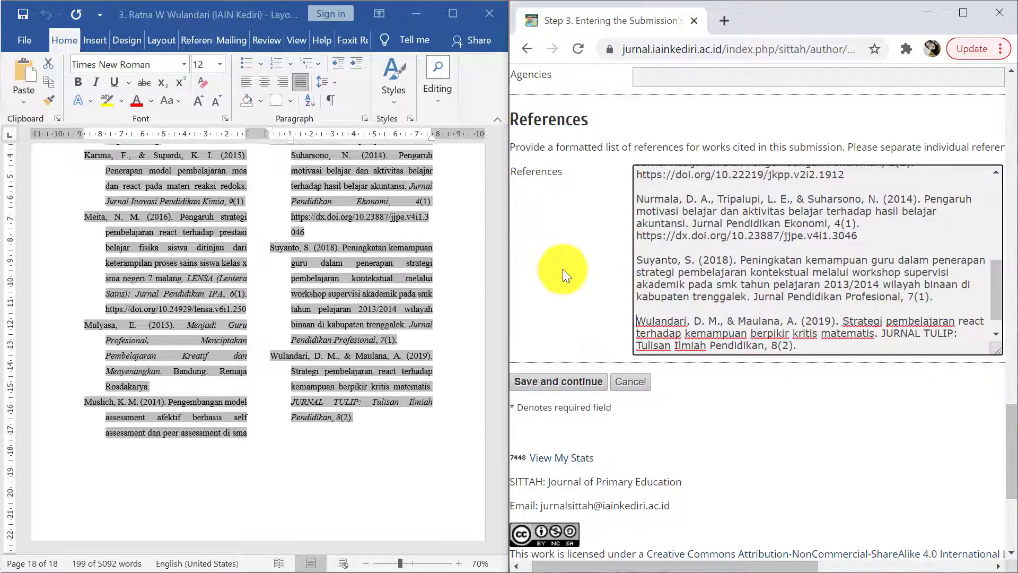
pyautogui.click(552, 382)
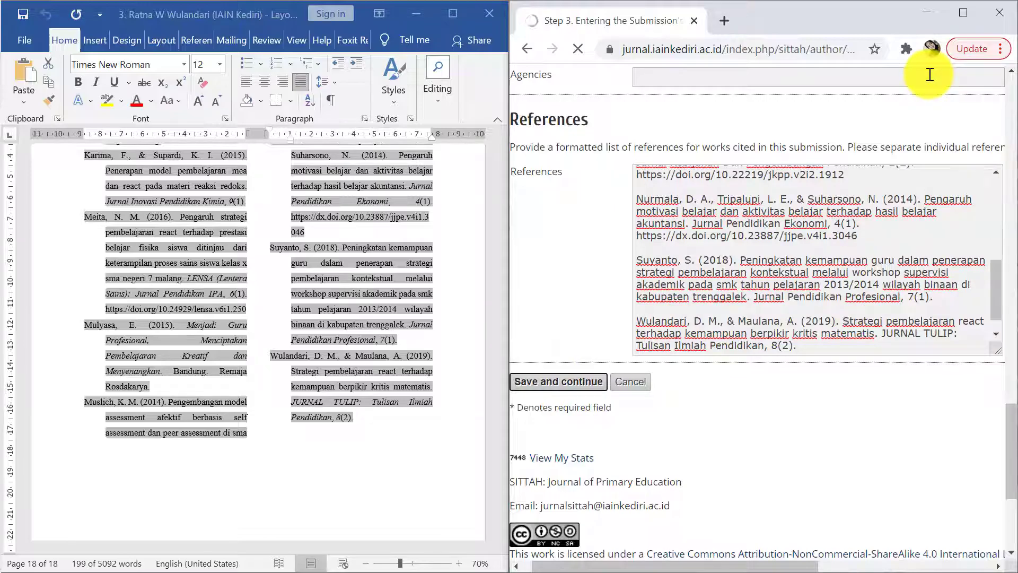
pyautogui.click(962, 15)
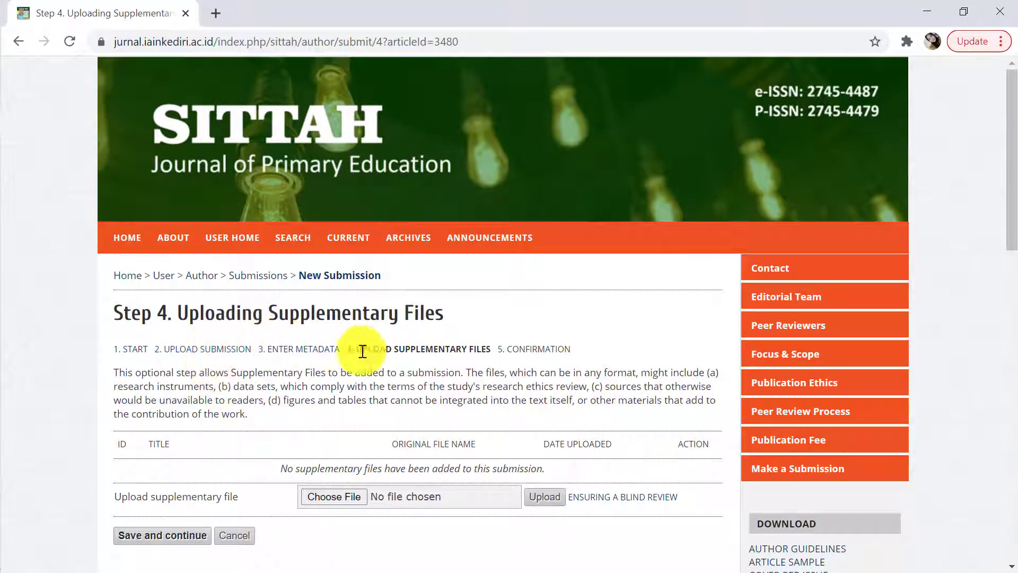
# Skip supplementary files and continue to Step 5, Confirming the Submission
pyautogui.scroll(-3, 444, 355)
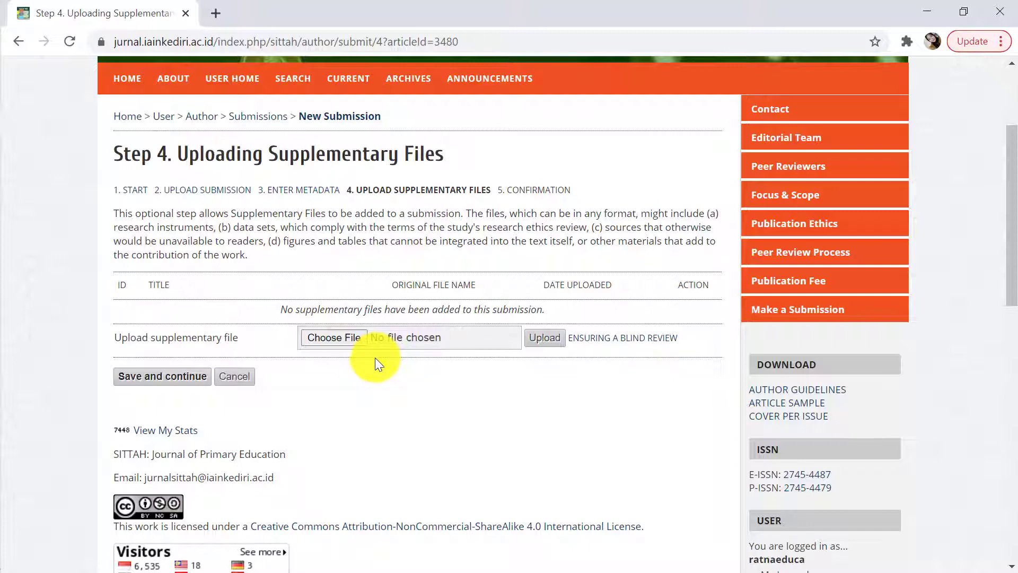
pyautogui.click(142, 377)
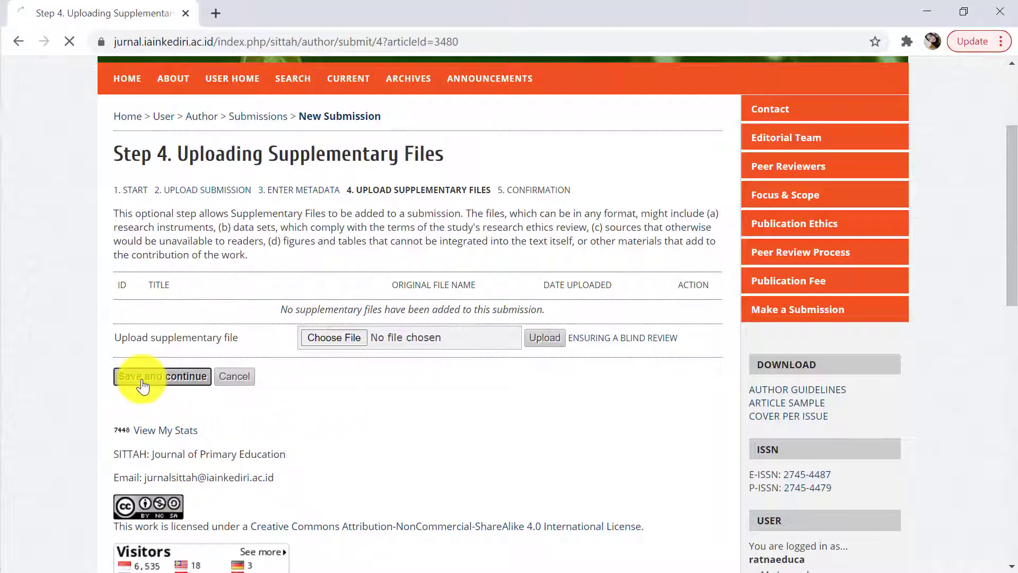
pyautogui.scroll(-3, 442, 473)
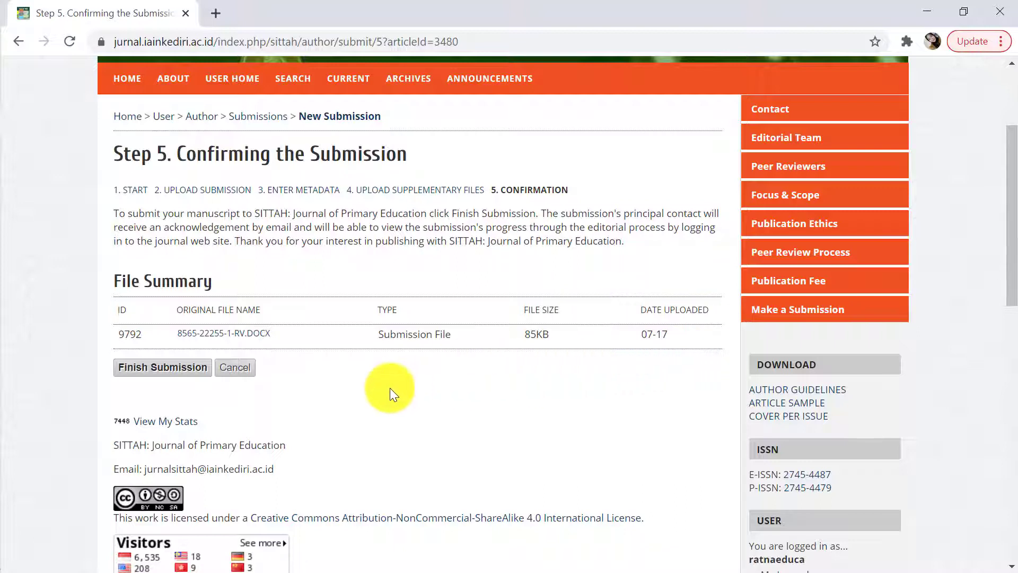
# Finish the submission, then go to the My Journals user home page
pyautogui.click(152, 373)
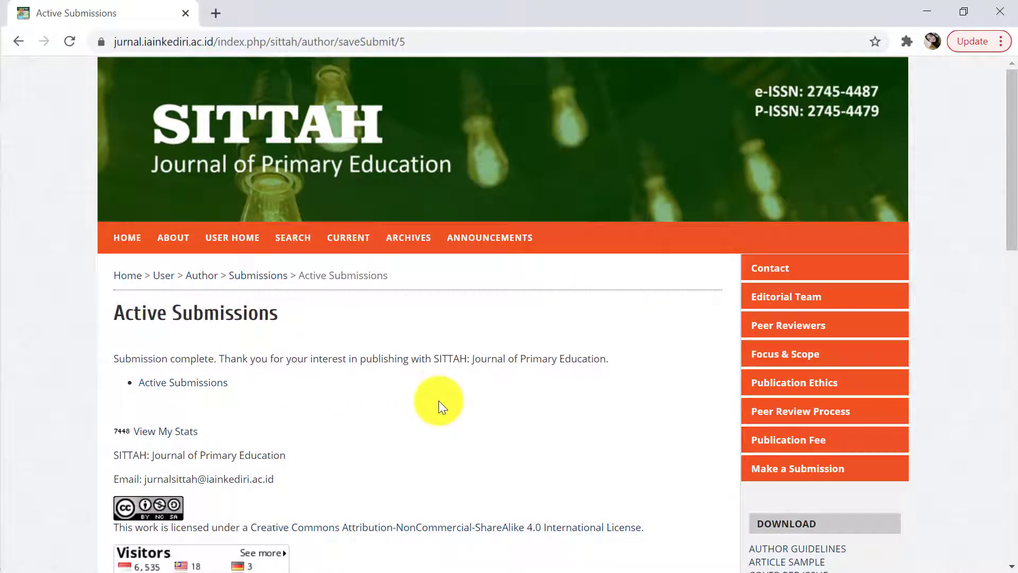
pyautogui.scroll(-1, 438, 400)
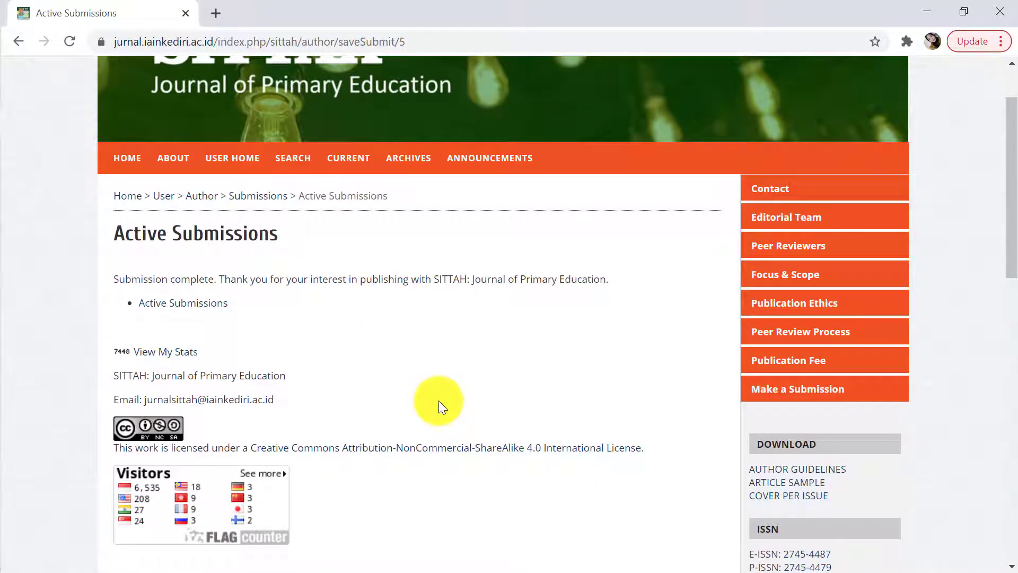
pyautogui.scroll(1, 438, 400)
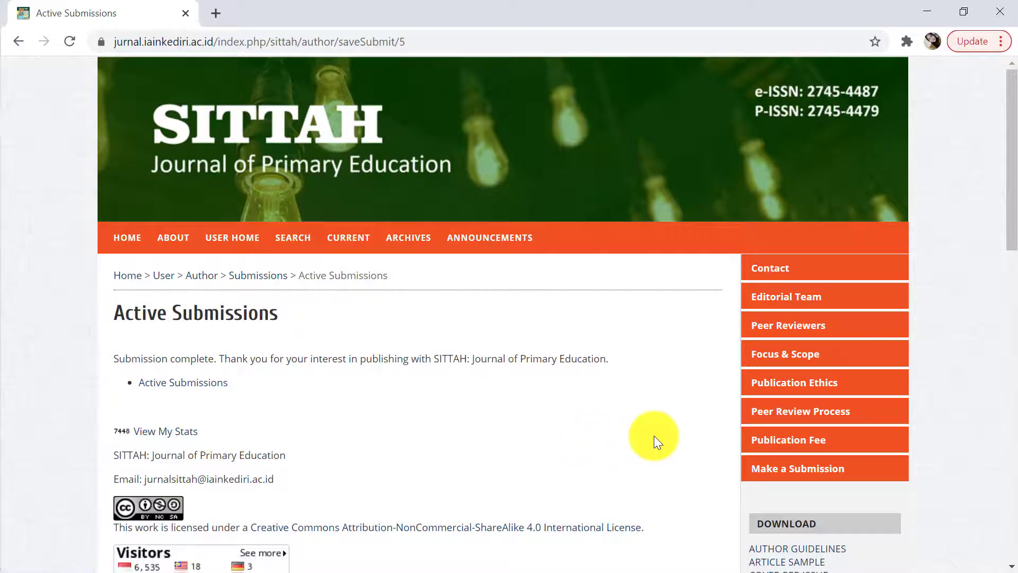
pyautogui.scroll(-4, 653, 434)
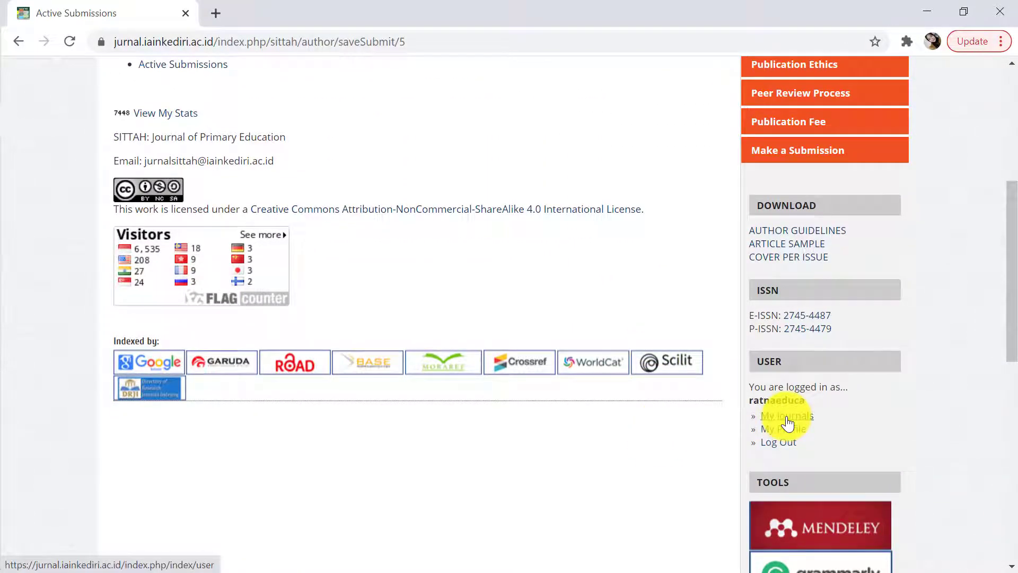
pyautogui.click(786, 416)
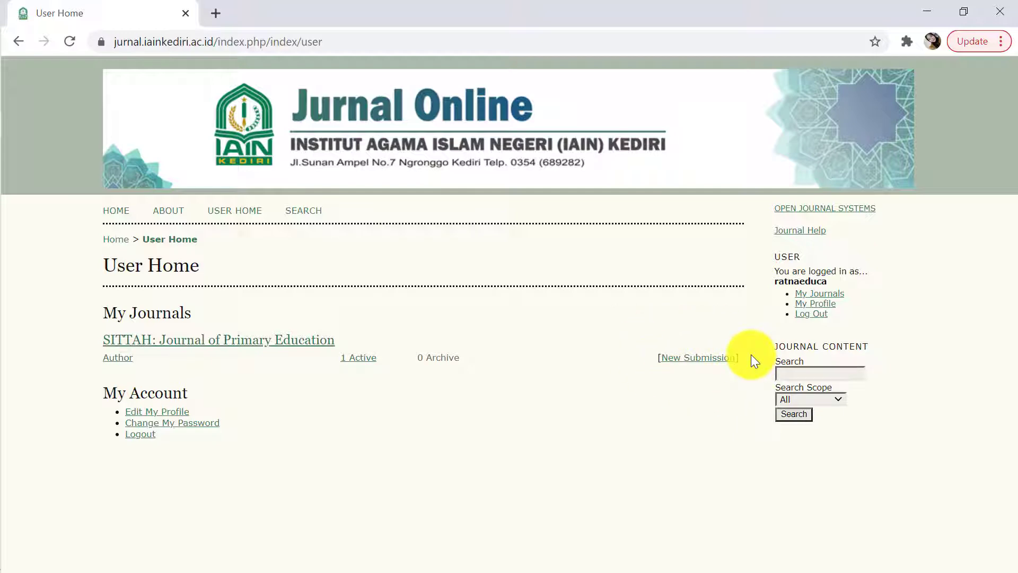
# Open Active Submissions to see submission 3480 marked In Review: Revisions Required
pyautogui.click(359, 365)
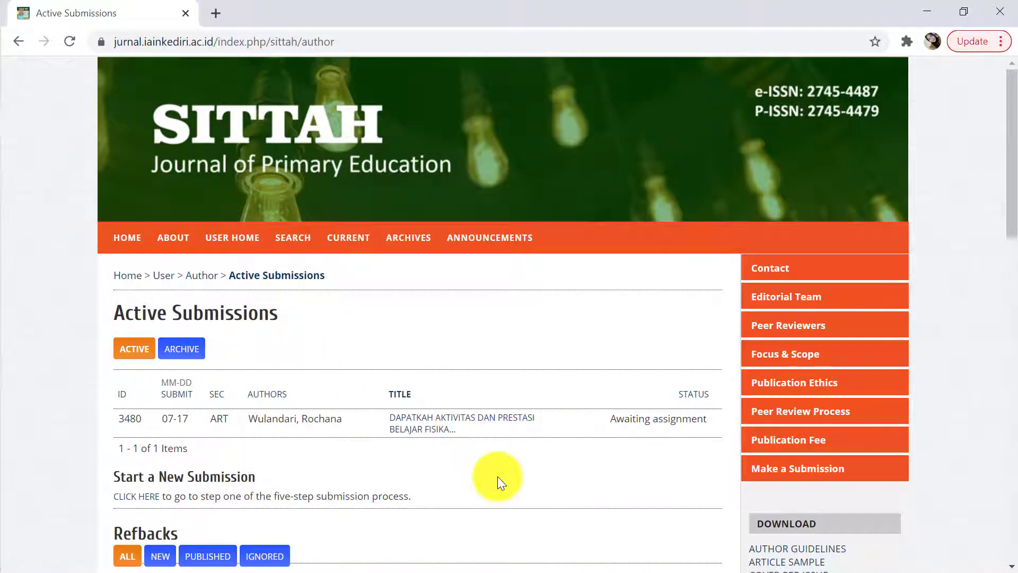
pyautogui.scroll(-2, 497, 476)
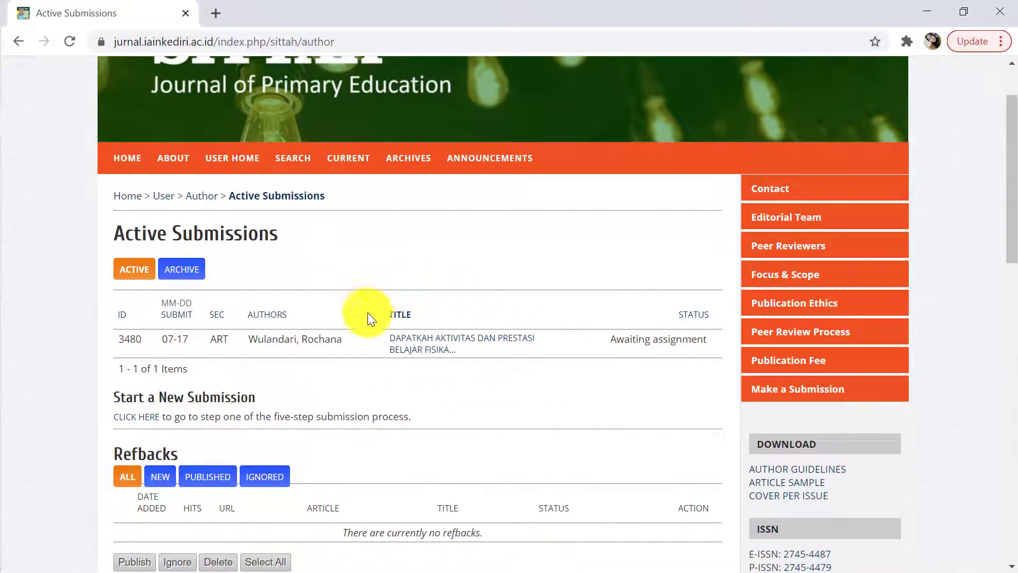
pyautogui.scroll(2, 523, 379)
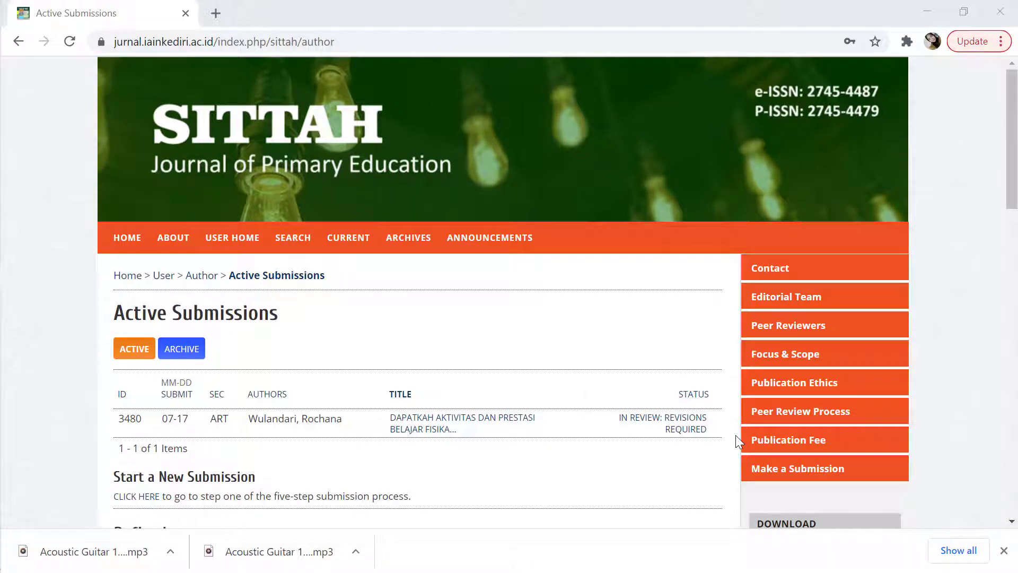
# Open submission 3480's review page and download Reviewer A and B files 3480-9794-1-RV.docx and 3480-9795-1-RV.docx
pyautogui.click(696, 432)
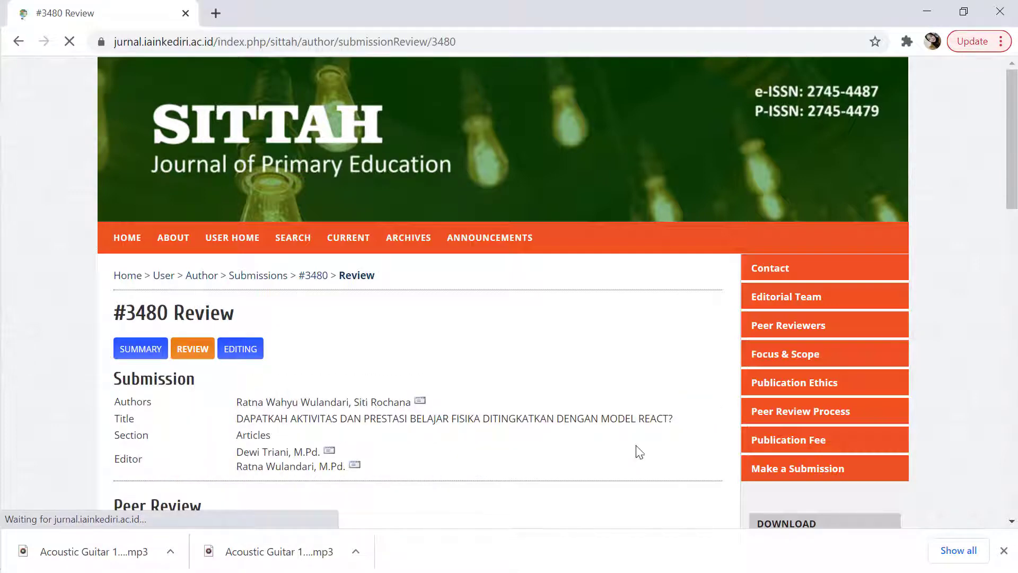
pyautogui.scroll(-1, 553, 465)
pyautogui.scroll(-3, 554, 465)
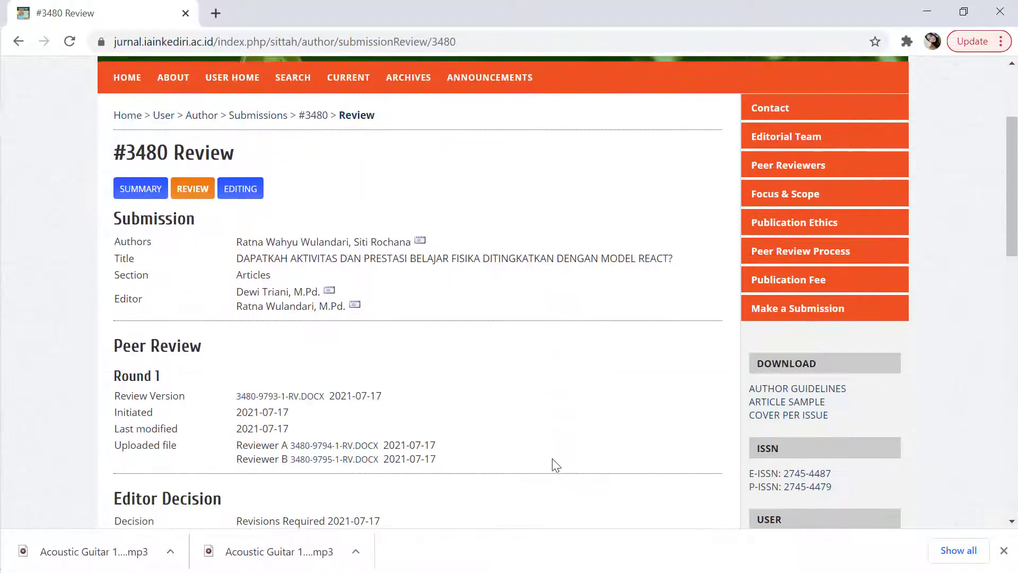
pyautogui.scroll(-2, 554, 465)
pyautogui.scroll(-1, 554, 465)
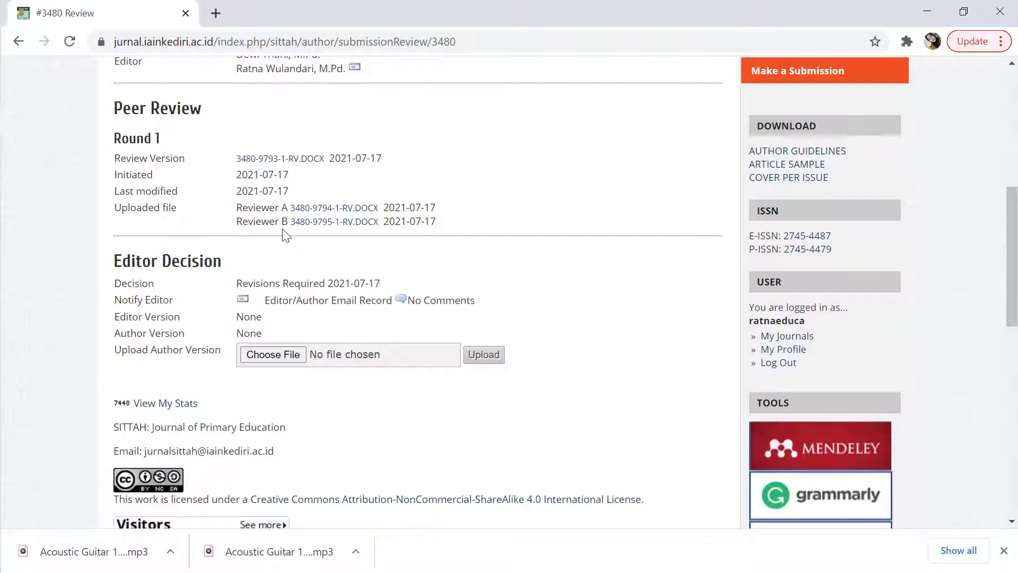
pyautogui.click(344, 212)
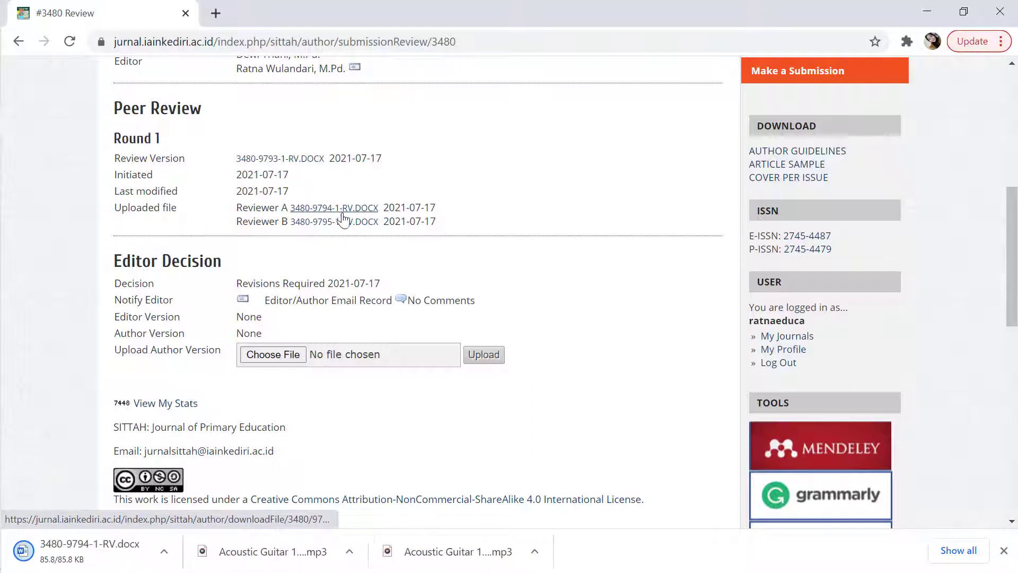
pyautogui.click(340, 223)
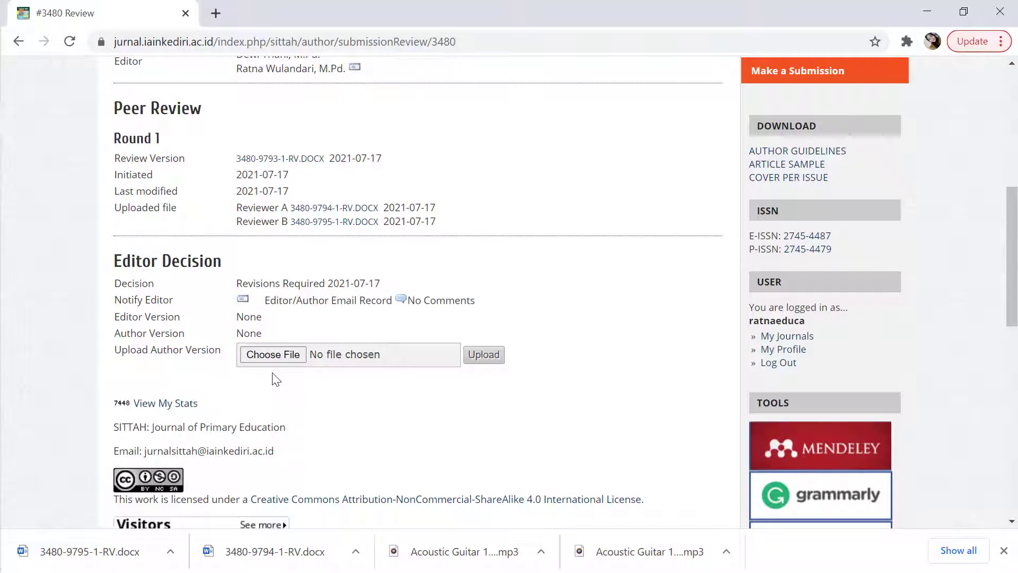
# Upload 3480-9795-1-RV as the author version, listed as 3480-9796-1-ED.DOCX under Editor Decision
pyautogui.click(274, 358)
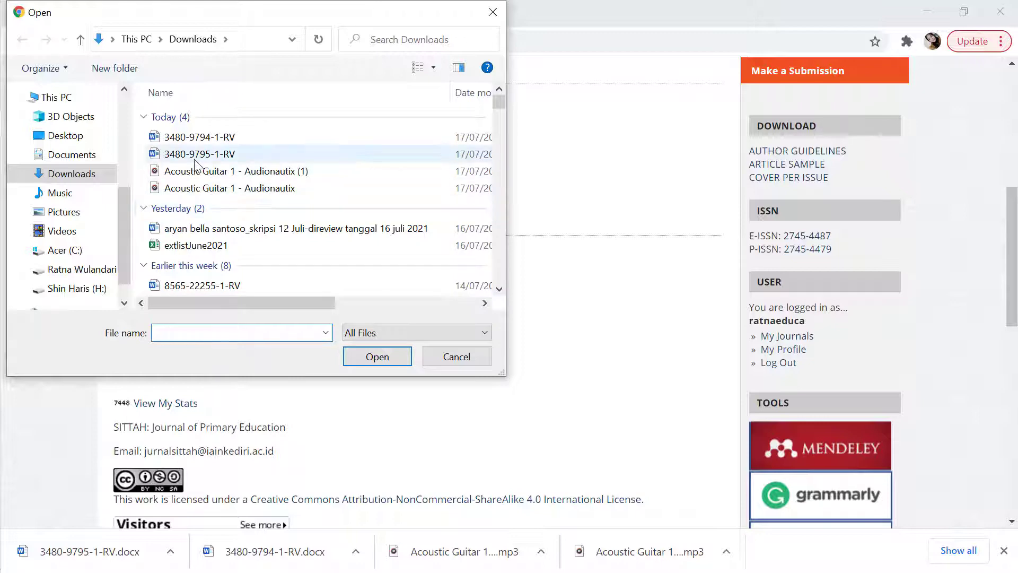
pyautogui.click(199, 154)
pyautogui.click(377, 356)
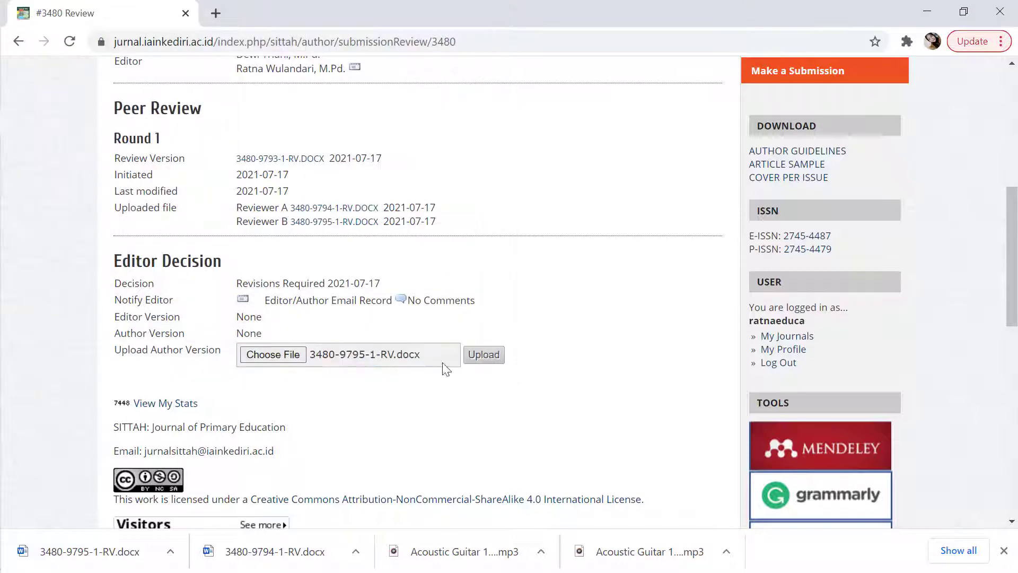
pyautogui.click(471, 361)
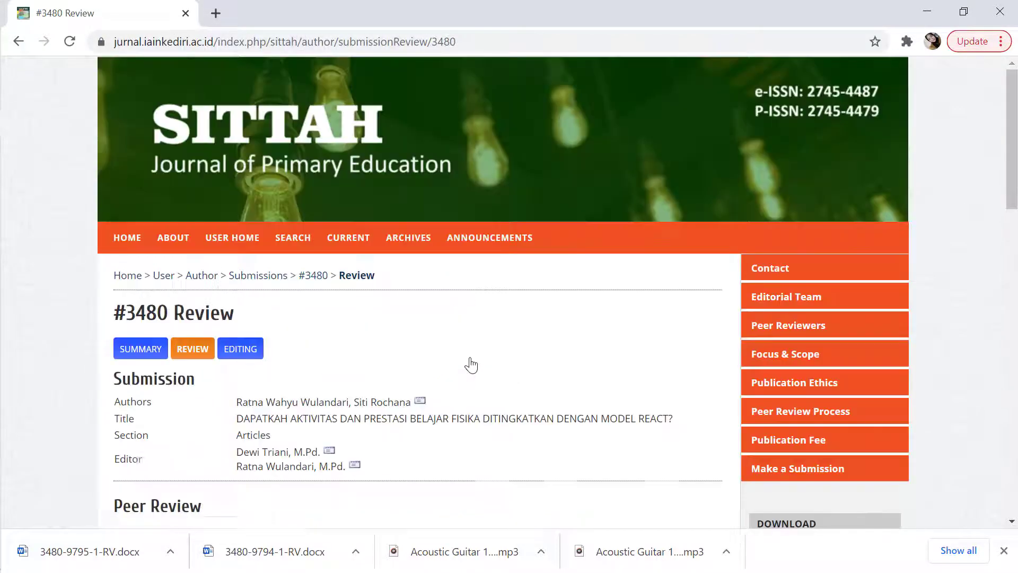
pyautogui.scroll(-7, 470, 365)
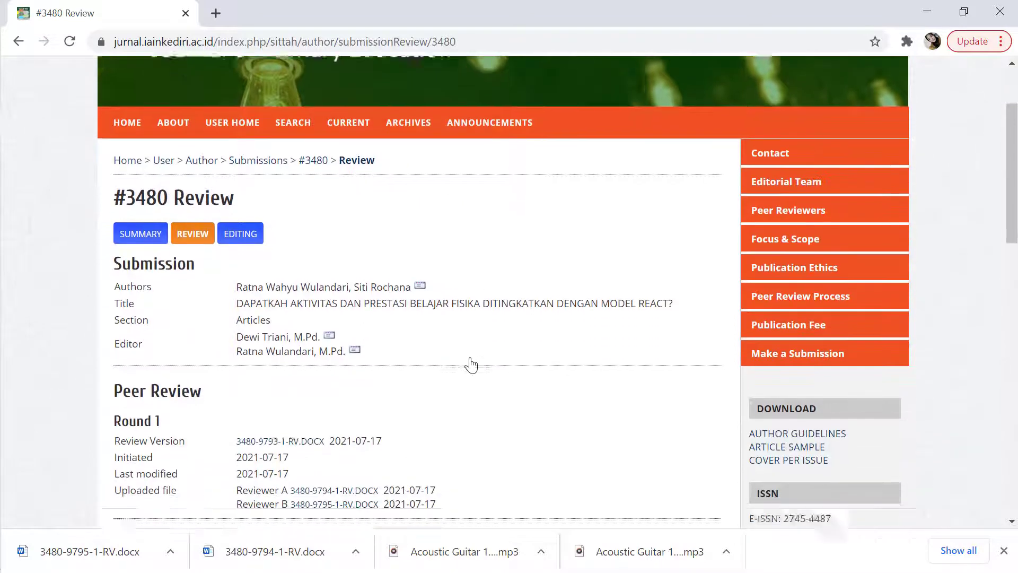
pyautogui.scroll(-2, 471, 365)
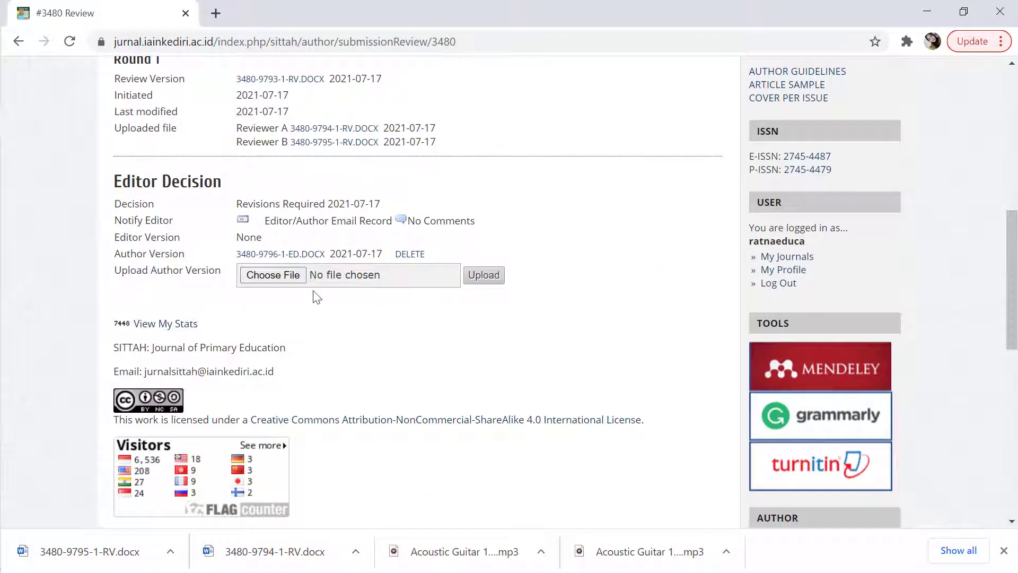
pyautogui.scroll(1, 300, 279)
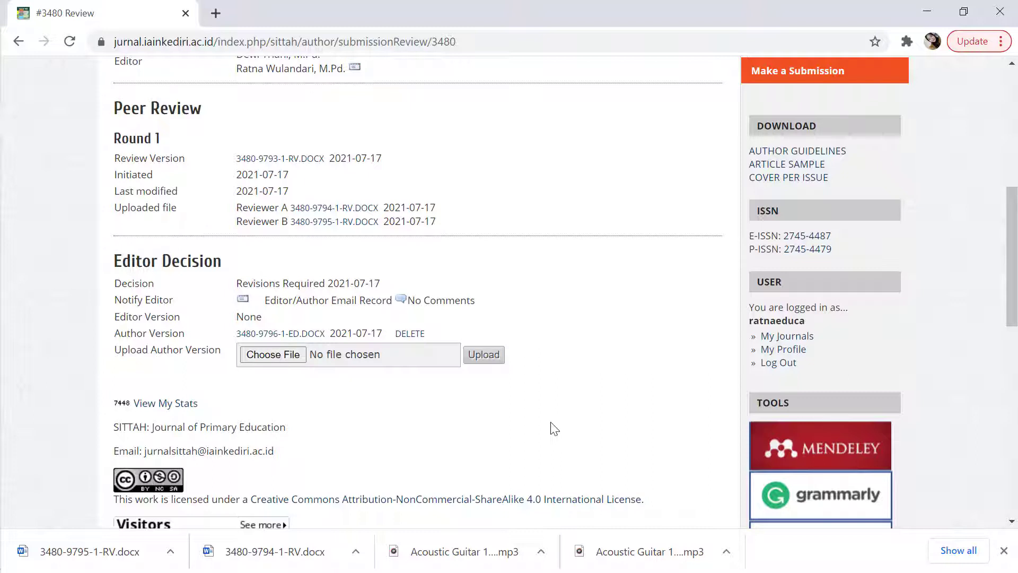
pyautogui.scroll(1, 553, 426)
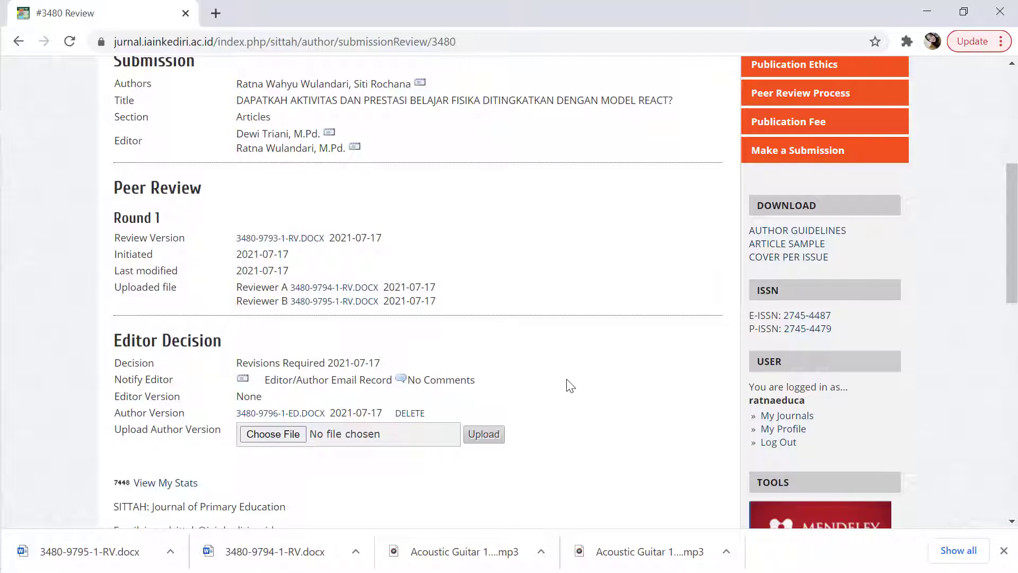
pyautogui.scroll(6, 570, 386)
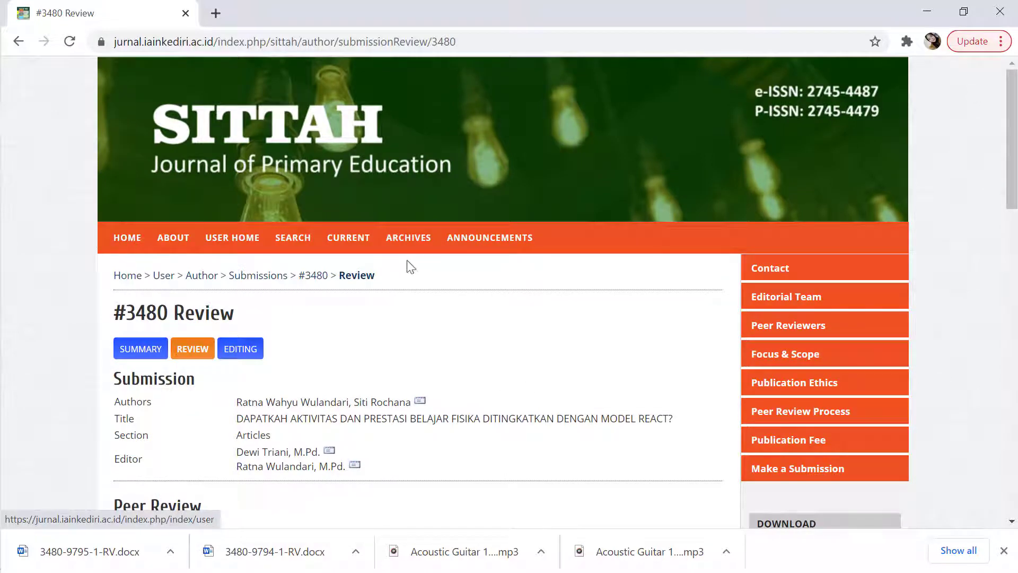
# Browse the archives and open the Vol 2, No 2 (2021): Oktober issue's table of contents
pyautogui.click(412, 242)
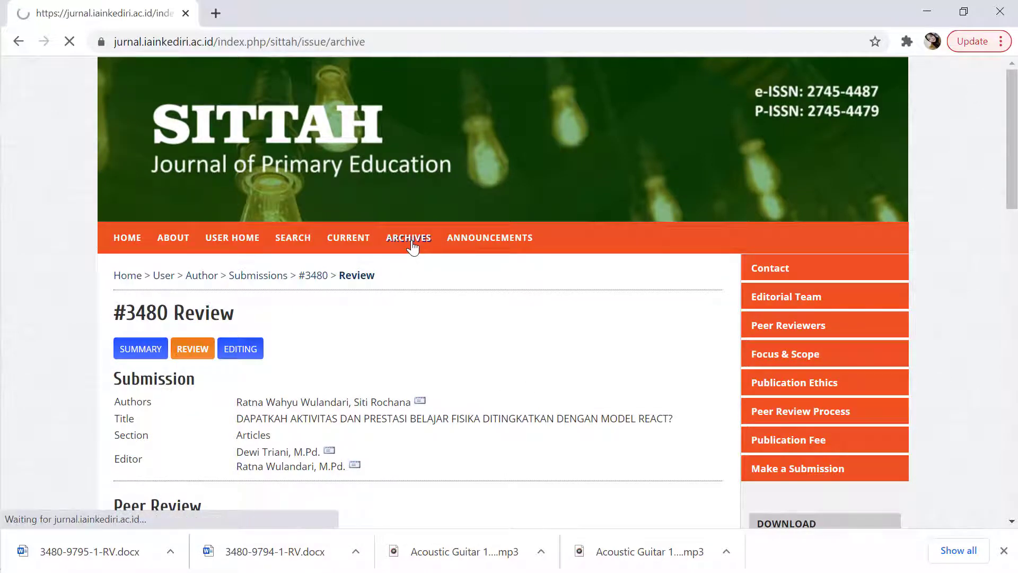
pyautogui.scroll(-5, 430, 329)
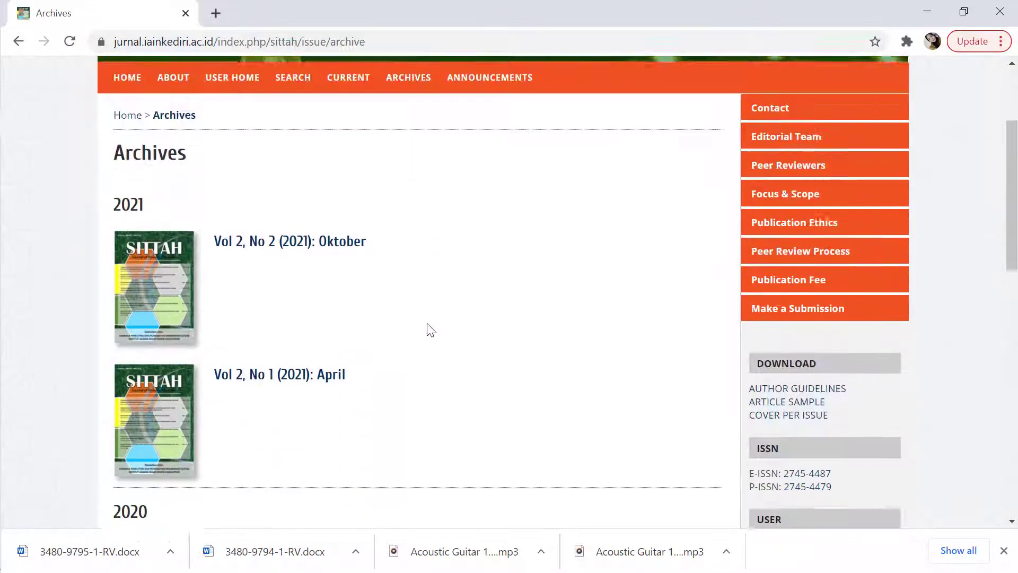
pyautogui.scroll(2, 427, 330)
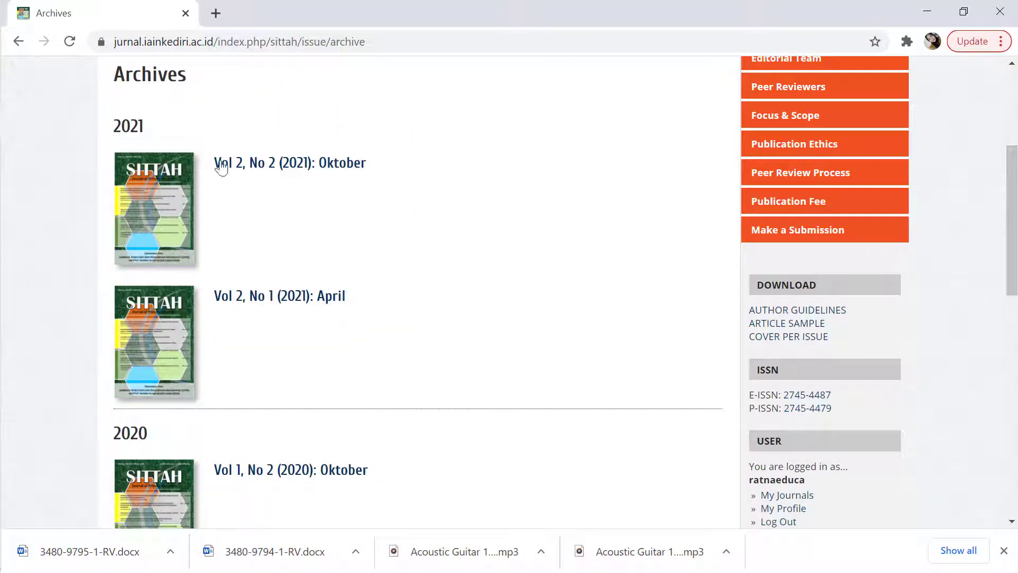
pyautogui.click(297, 165)
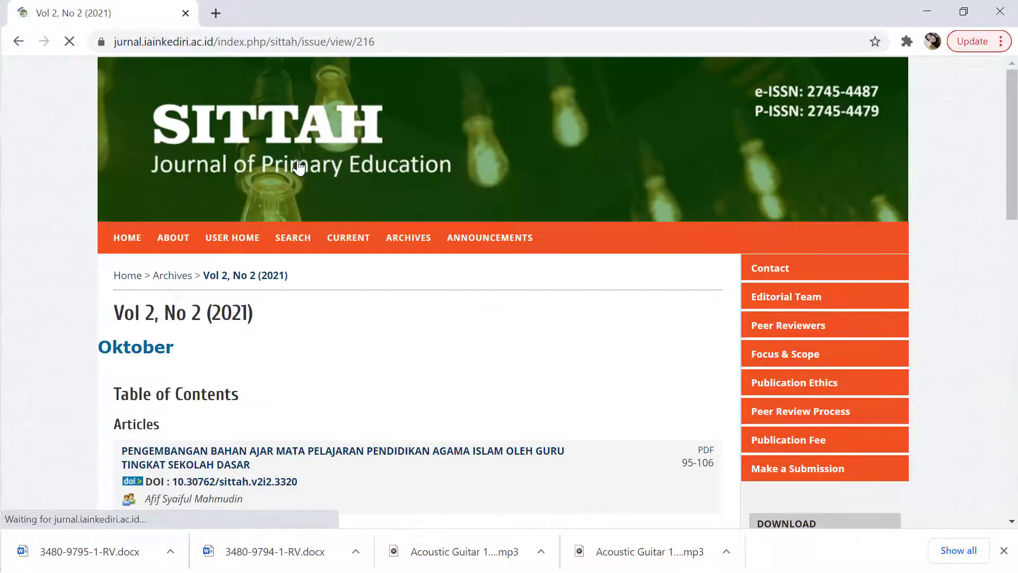
pyautogui.scroll(-3, 365, 262)
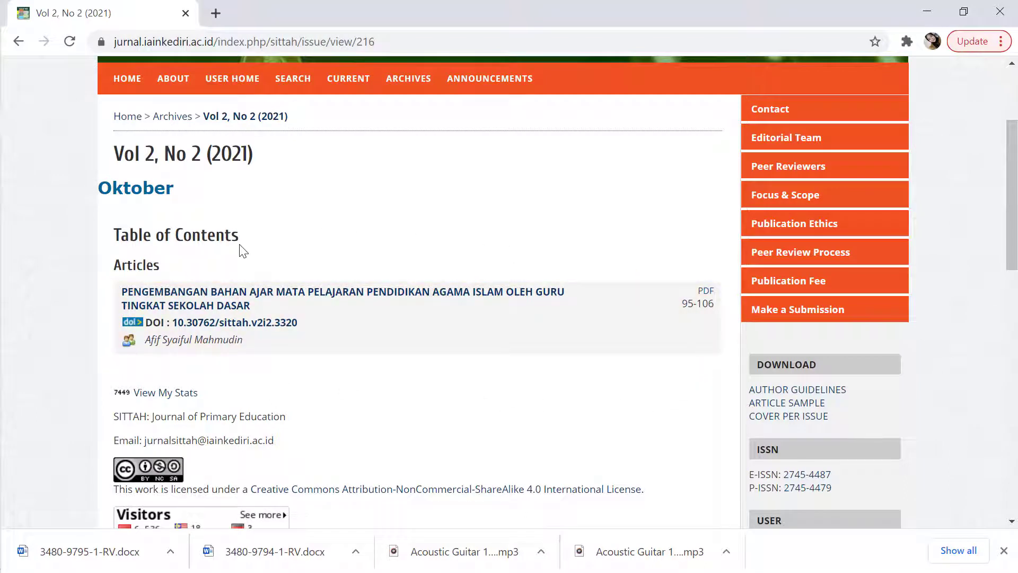
pyautogui.scroll(3, 243, 249)
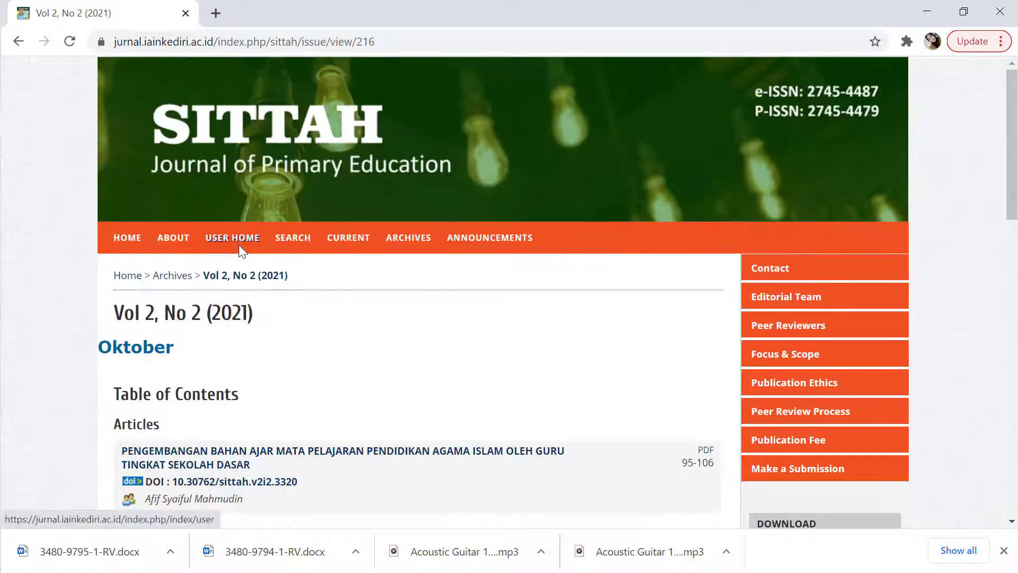